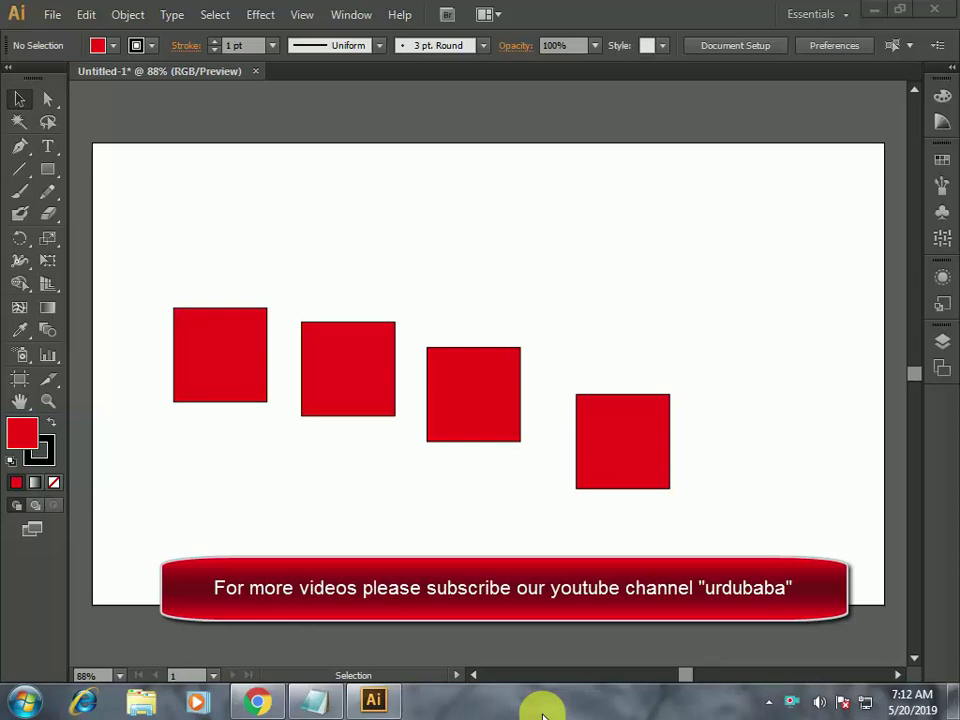
- View the align-shortcut note, then marquee-select all four red squares
click(315, 700)
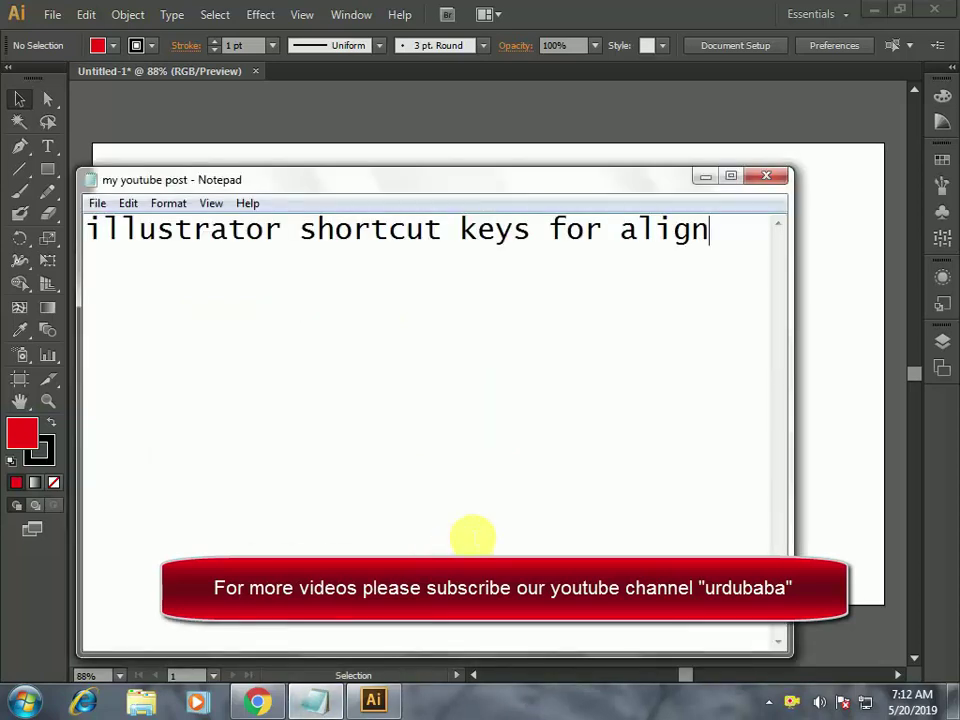
click(706, 178)
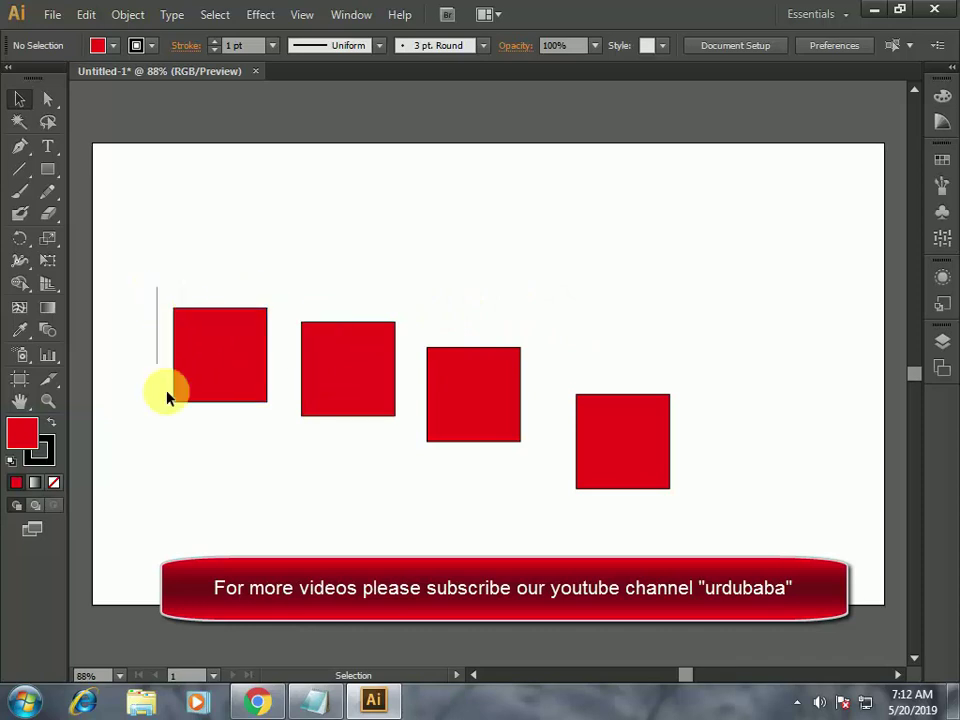
drag(167, 397, 725, 527)
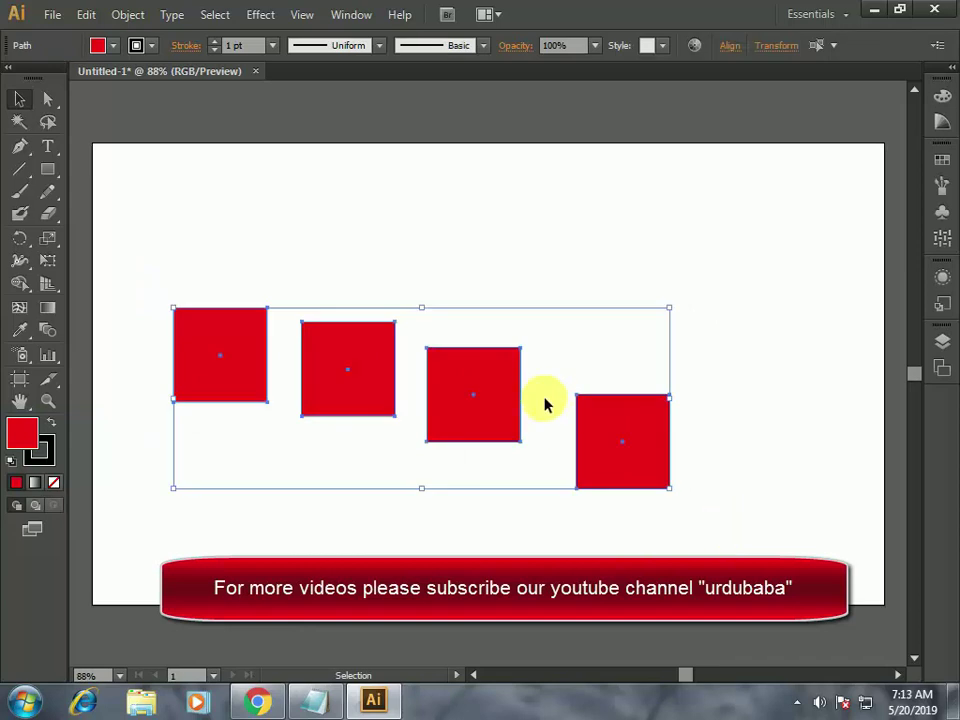
- Look over the control bar's Align options, then bring up the Window menu
click(733, 52)
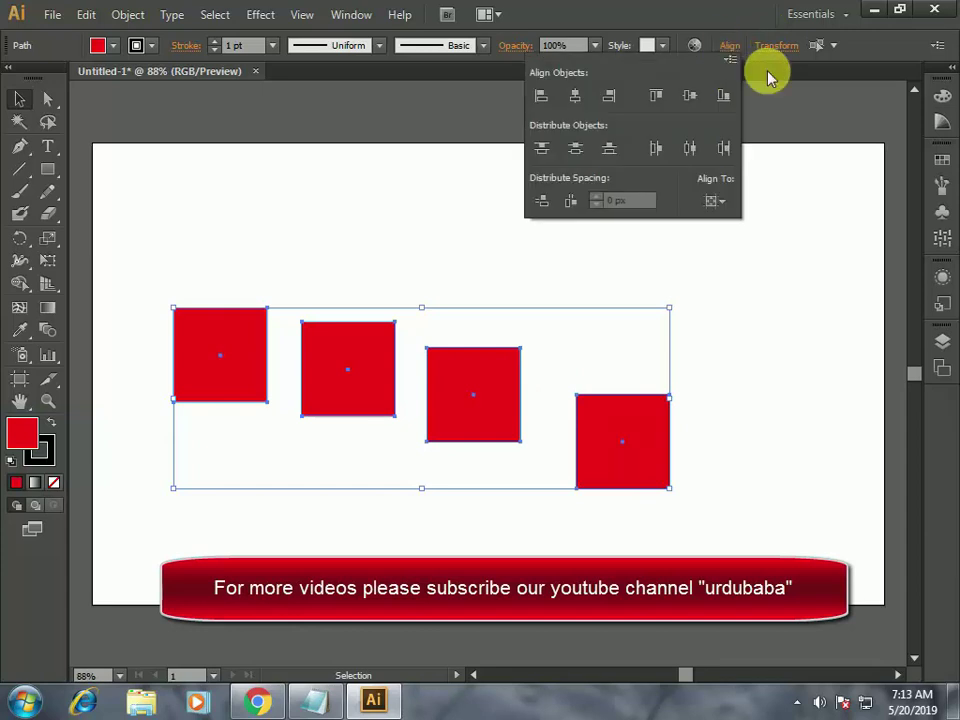
click(767, 73)
click(349, 18)
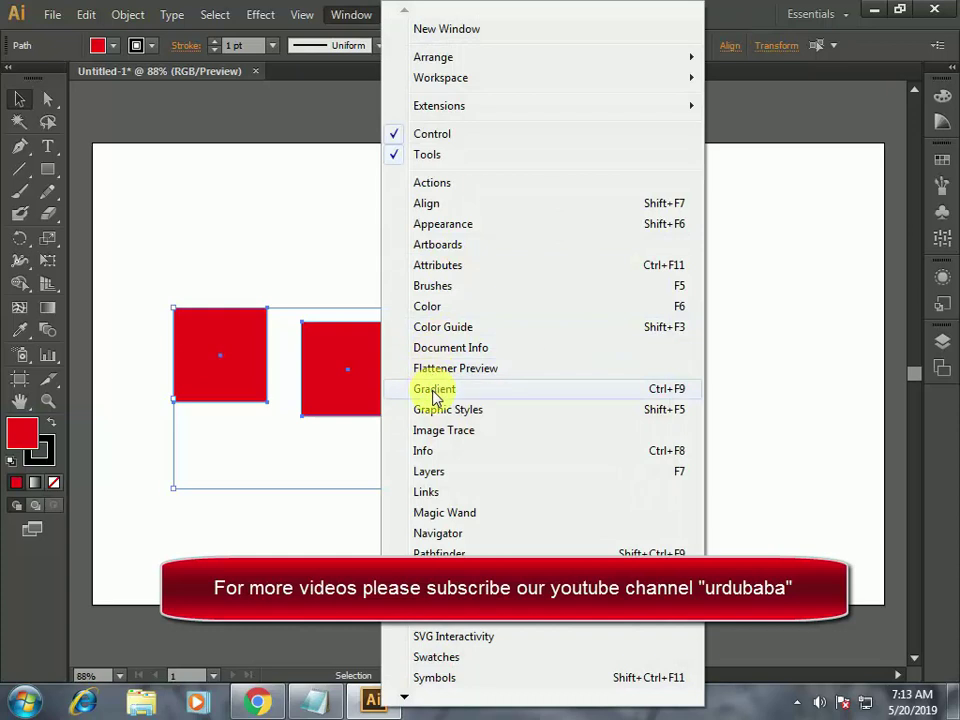
- Show the Align panel via Window > Align, close it, then reopen it with Shift+F7
click(428, 205)
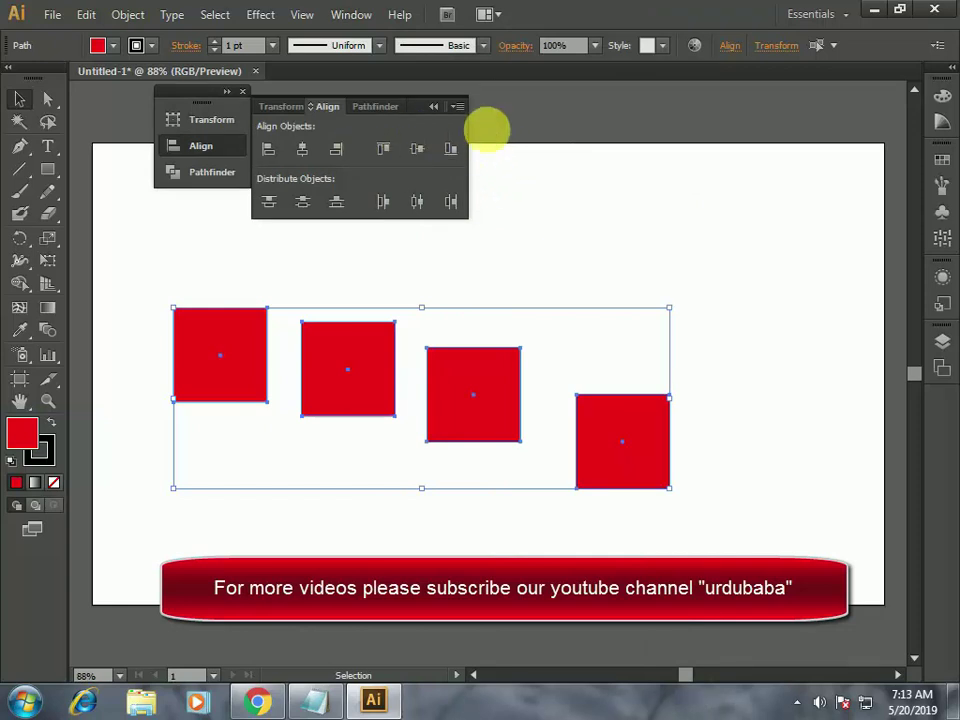
click(434, 108)
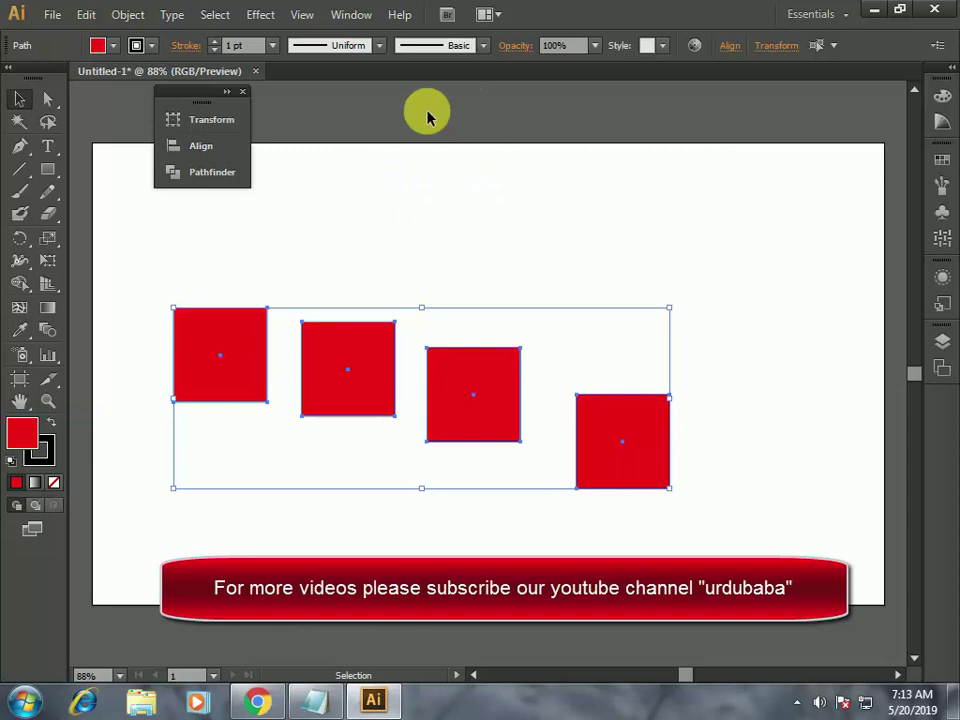
click(245, 93)
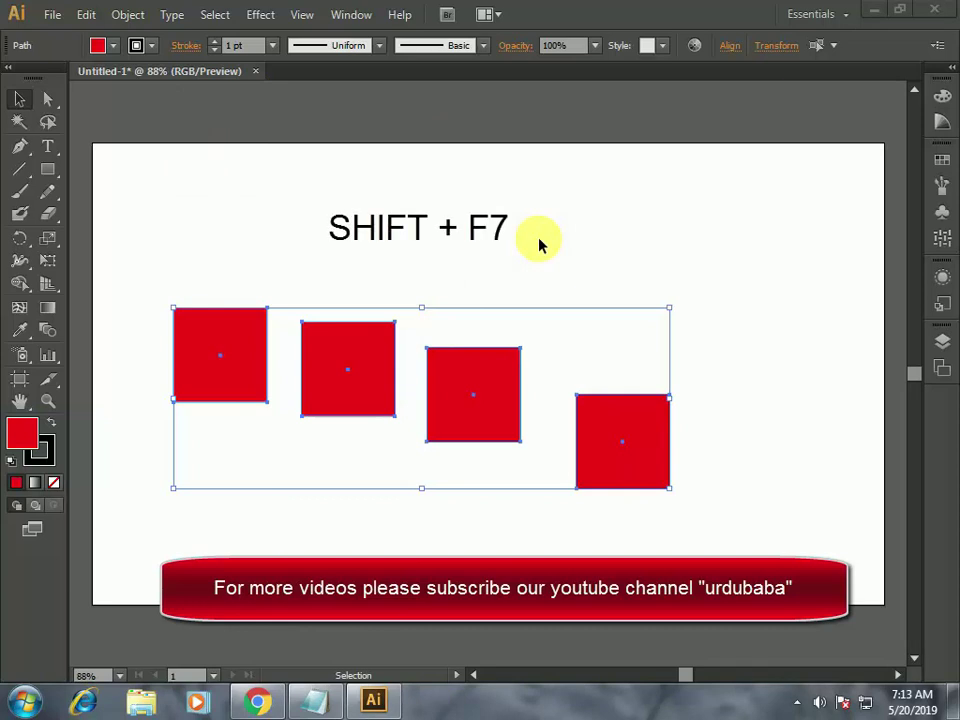
key(shift+F7)
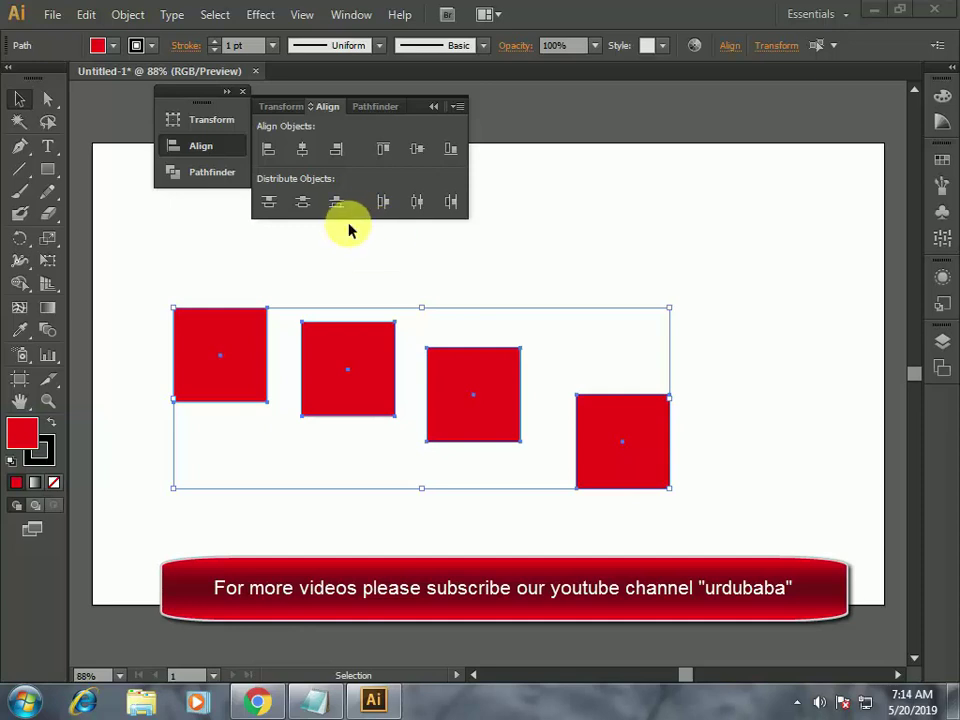
- Left-align the squares, switch Align To to Align to Selection, and undo the alignment
click(268, 150)
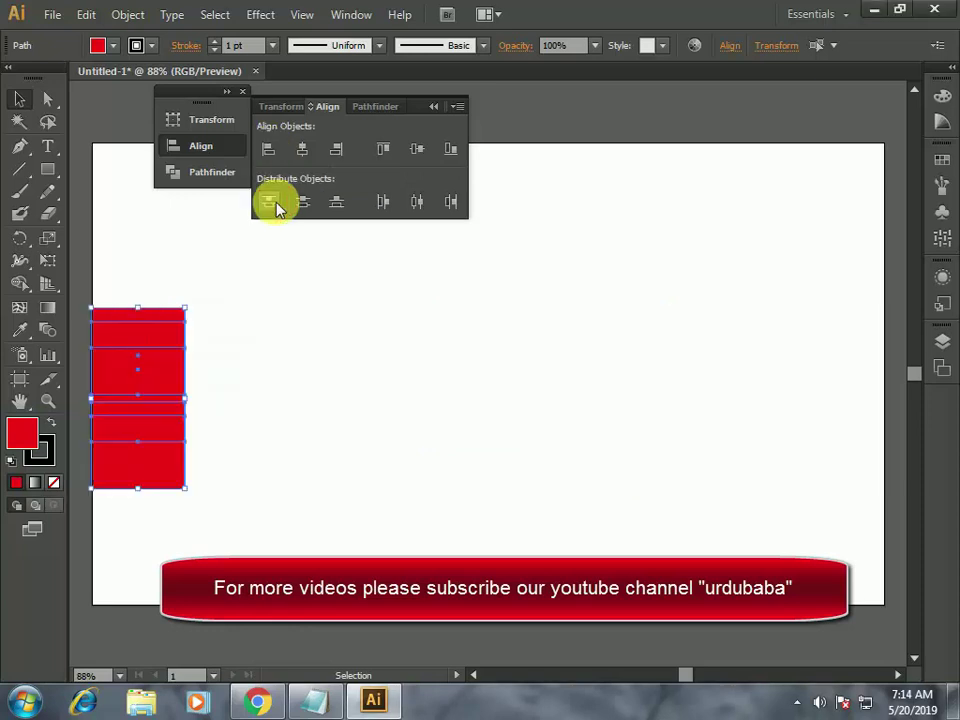
click(166, 377)
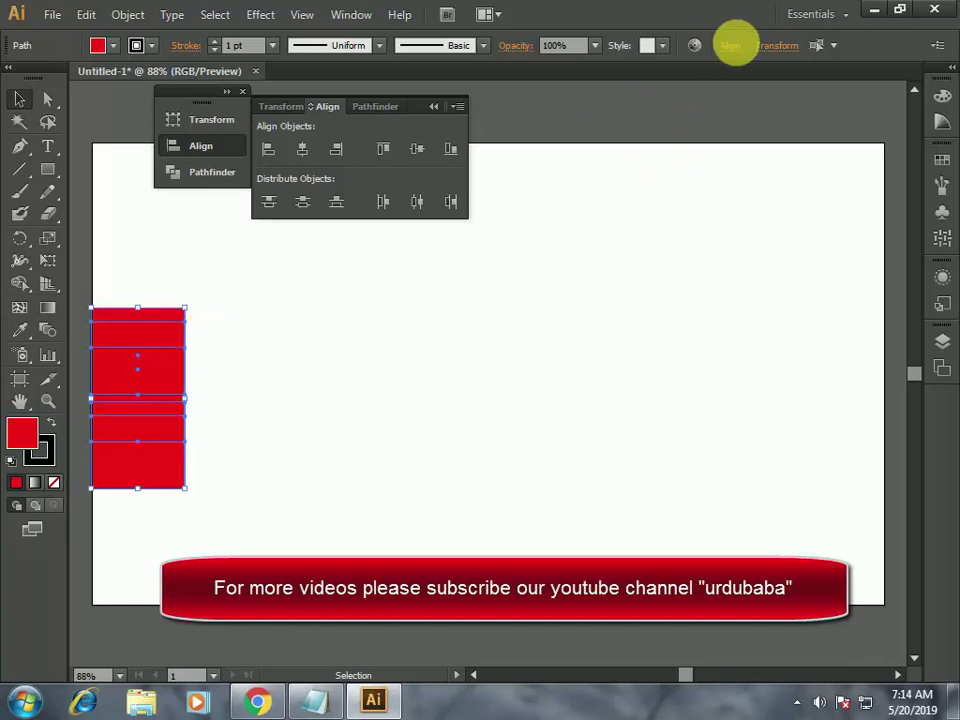
click(730, 45)
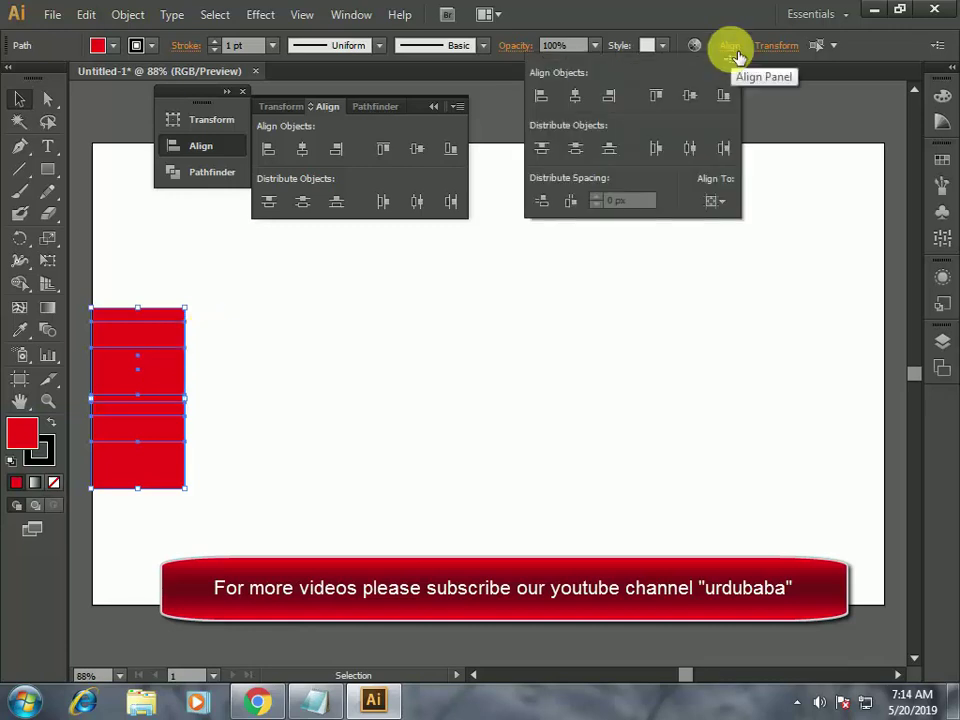
click(714, 200)
click(737, 223)
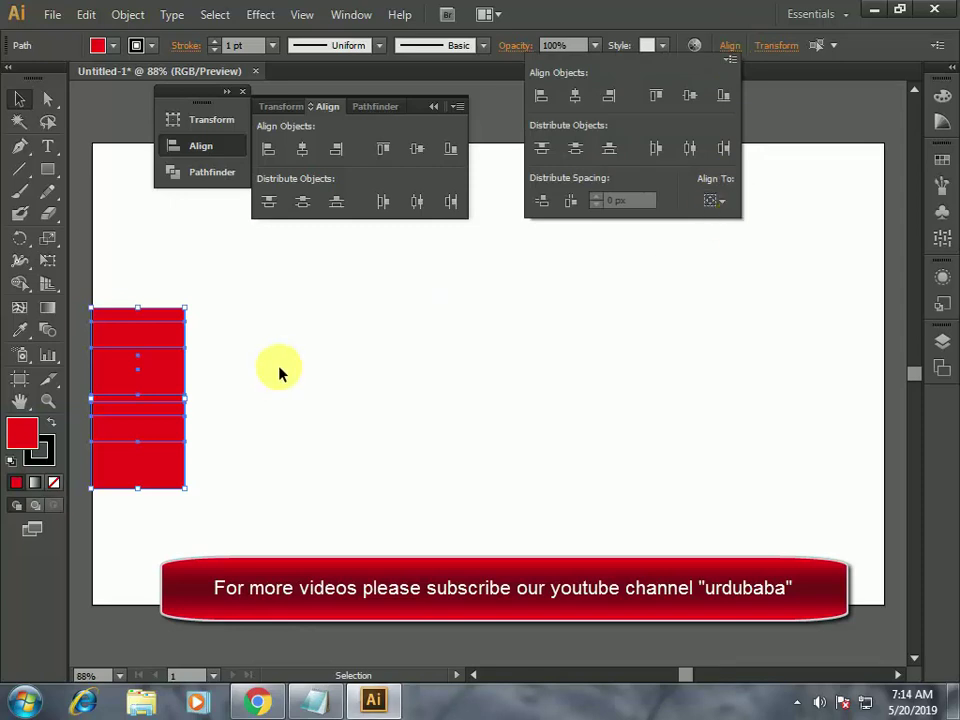
key(ctrl+z)
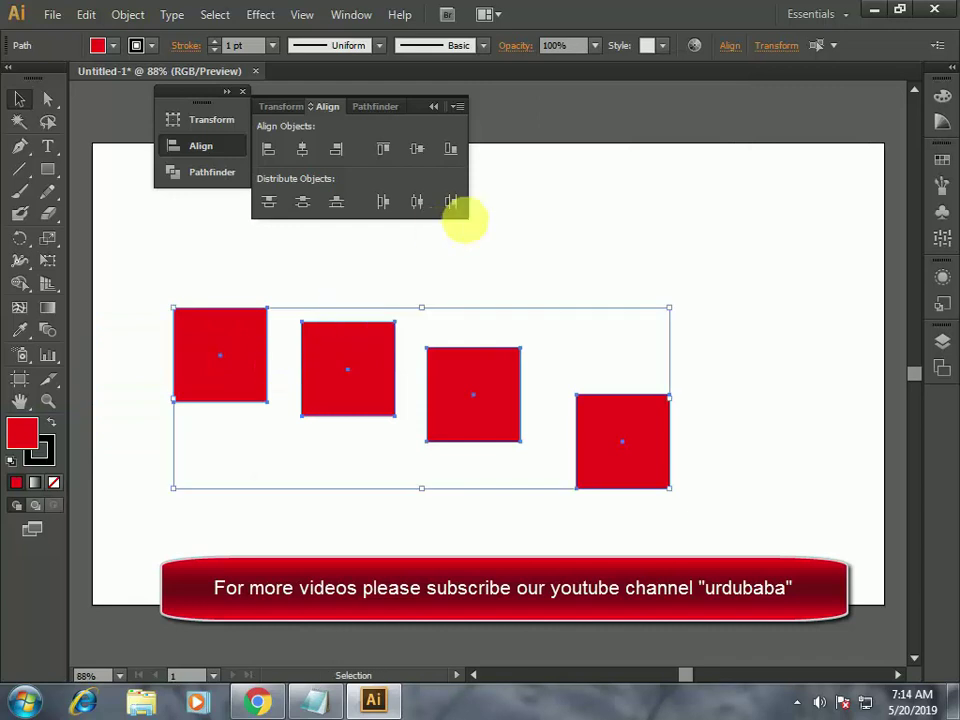
- Confirm the Align To target is Align to Selection, then click on the artwork
click(729, 45)
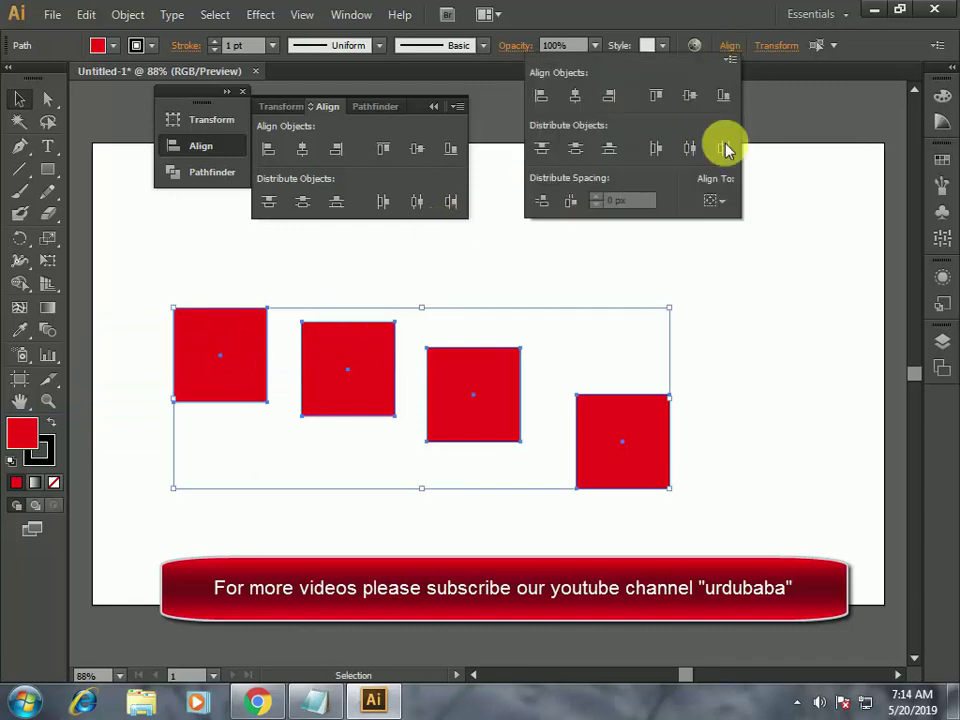
click(733, 199)
click(728, 221)
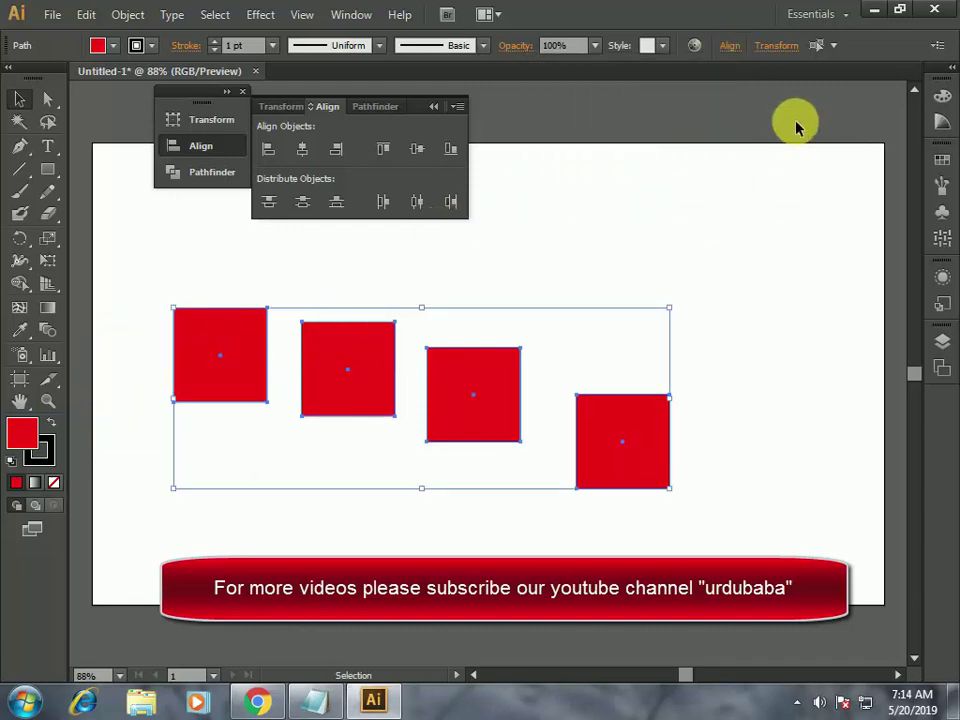
click(482, 398)
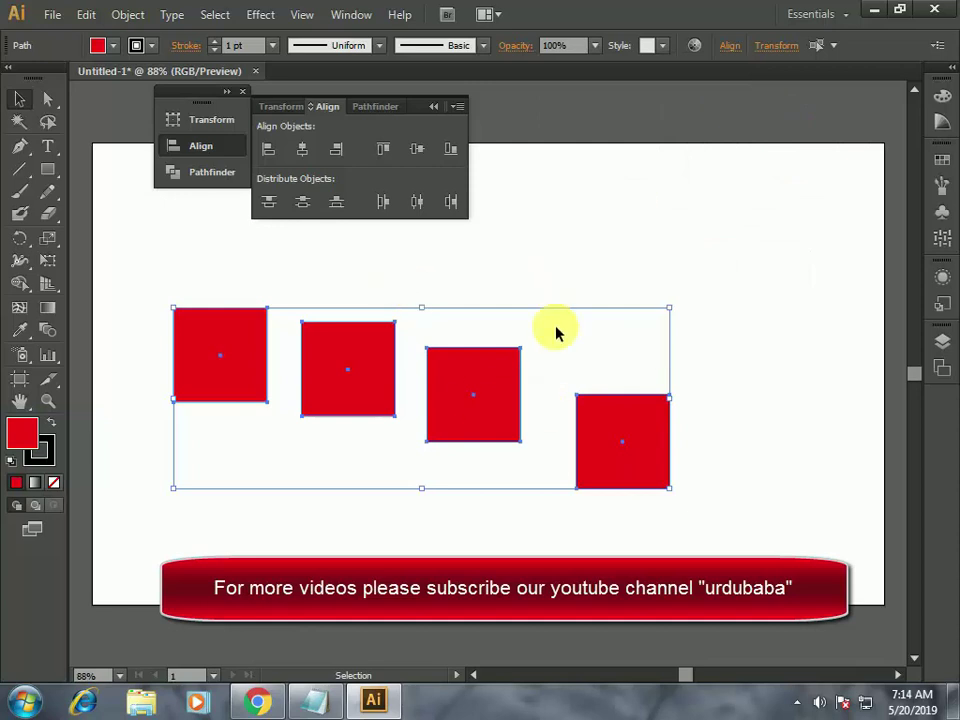
click(391, 399)
click(267, 150)
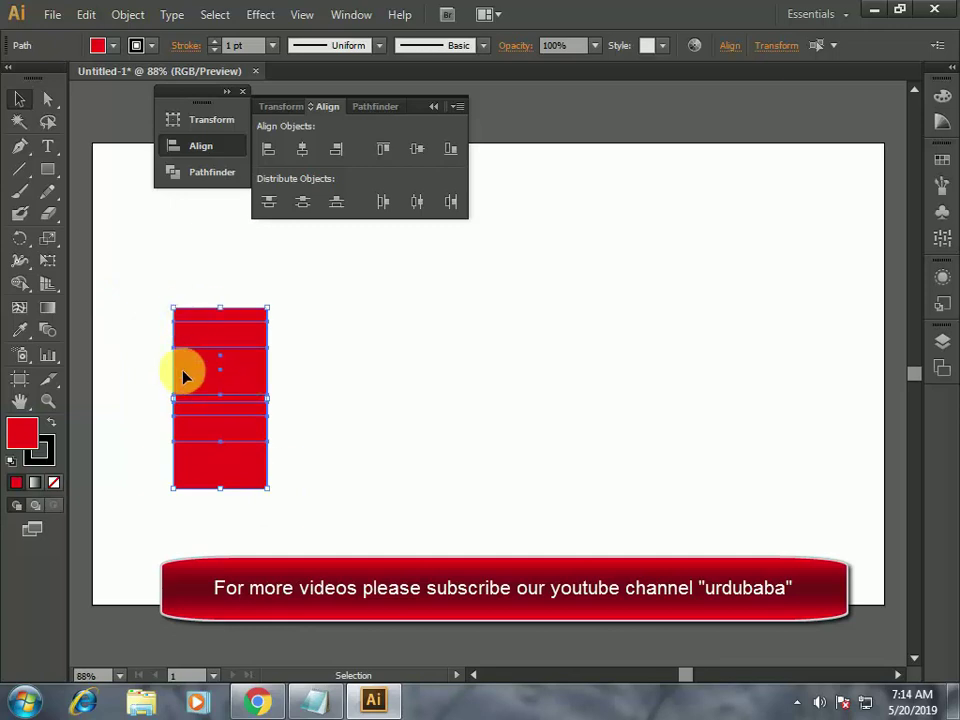
key(ctrl+z)
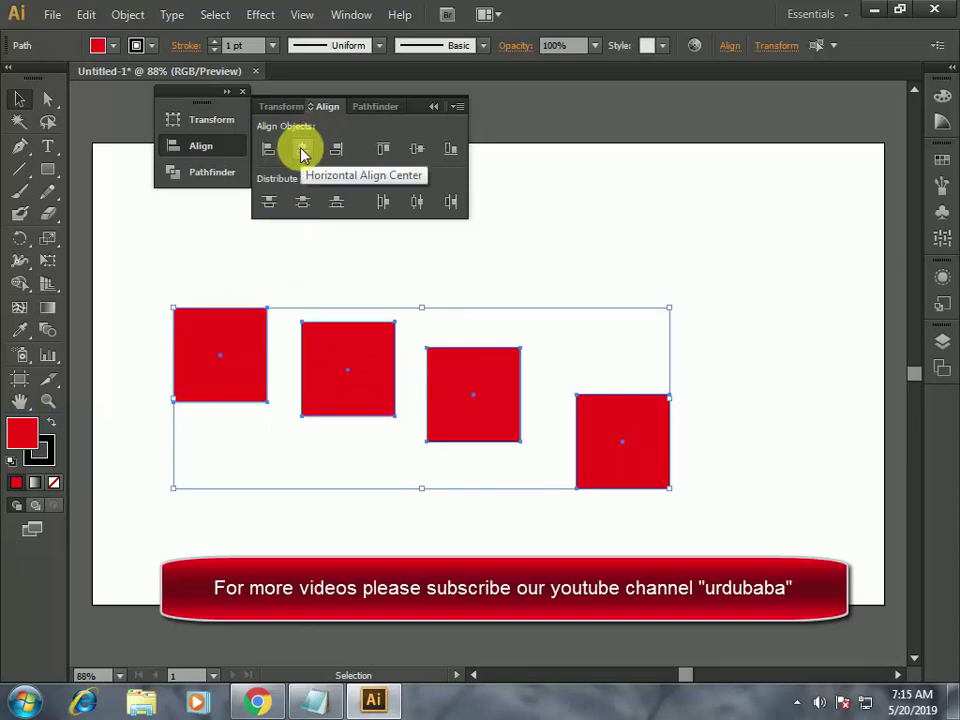
click(302, 150)
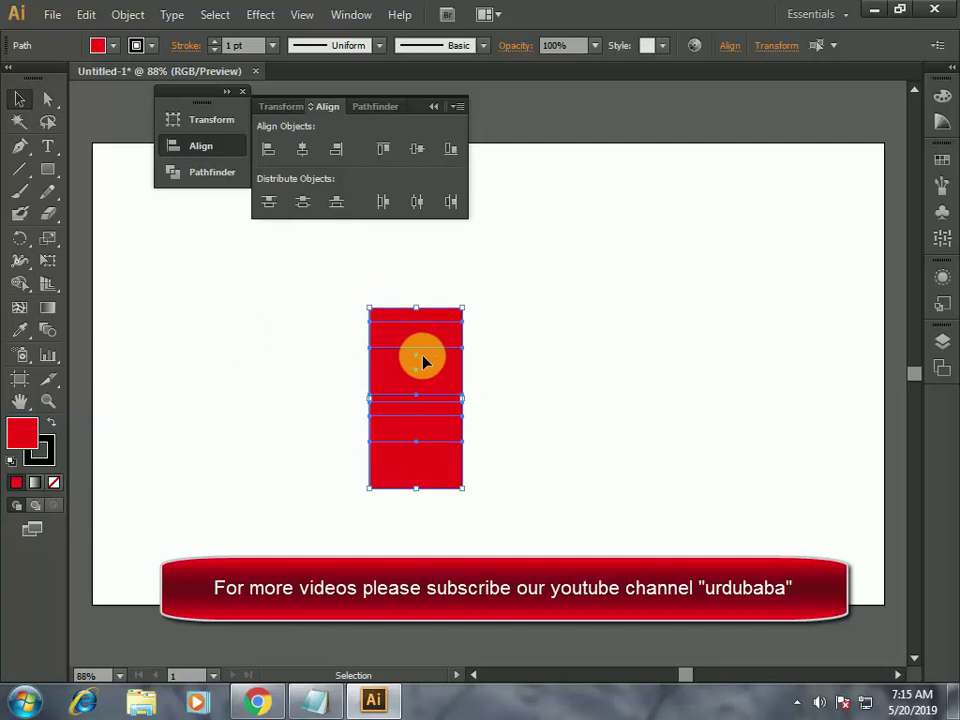
key(ctrl+z)
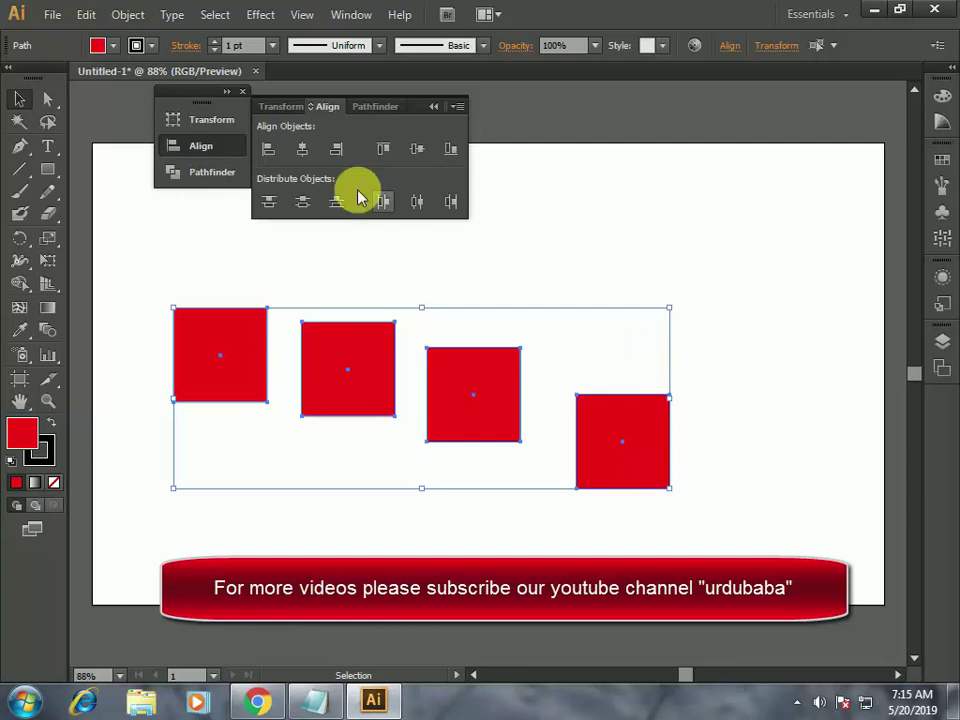
click(337, 149)
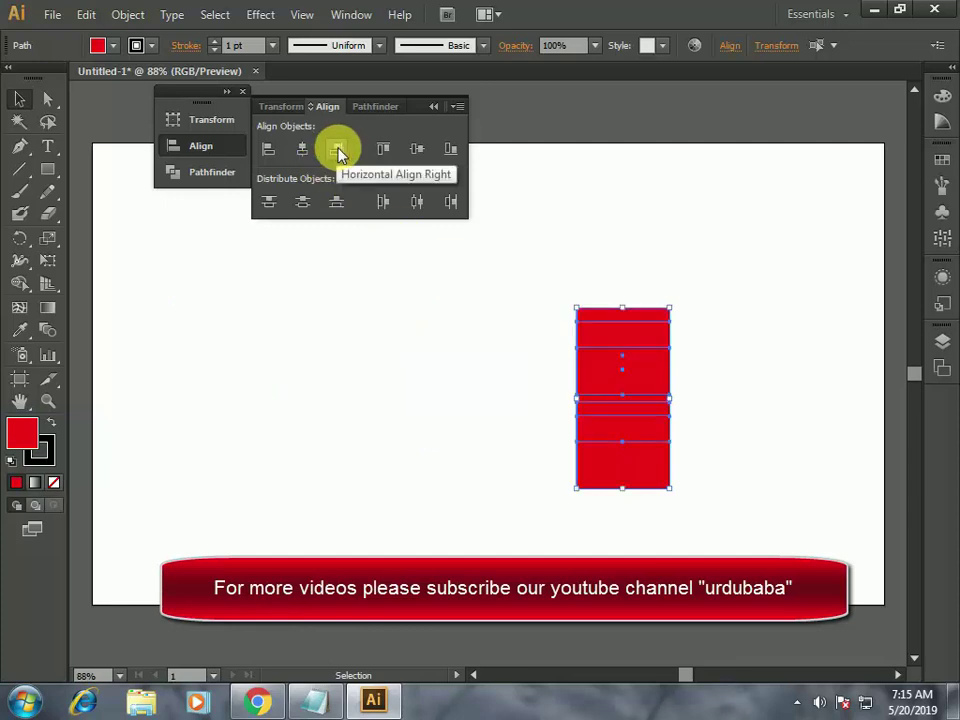
key(ctrl+z)
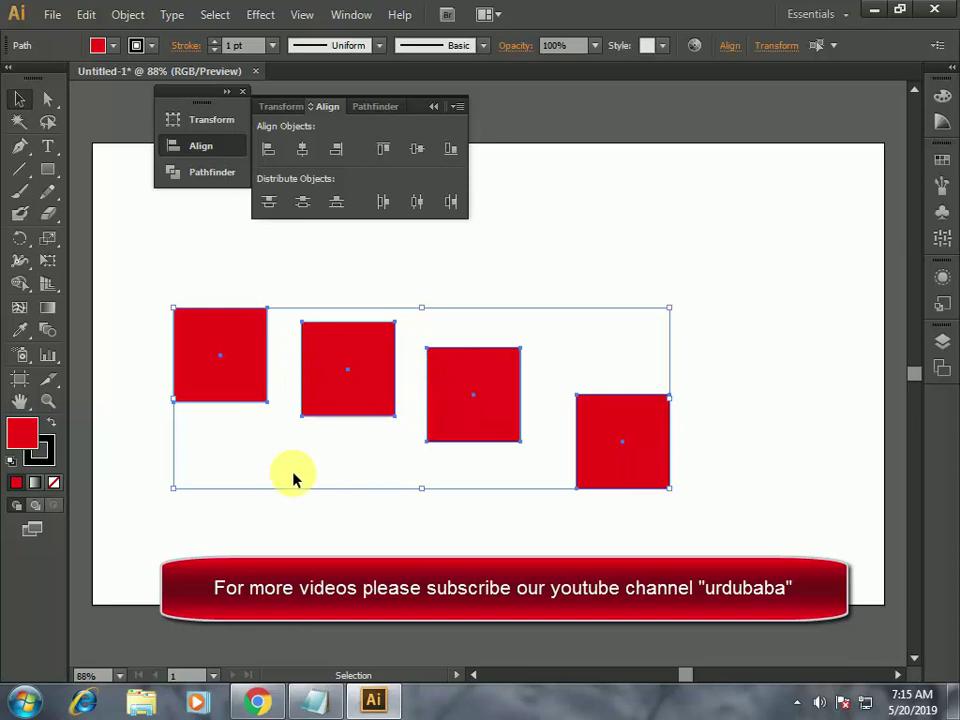
- Preview bottom and centre vertical alignment with undo, then top-align the squares into a stair-step
click(451, 151)
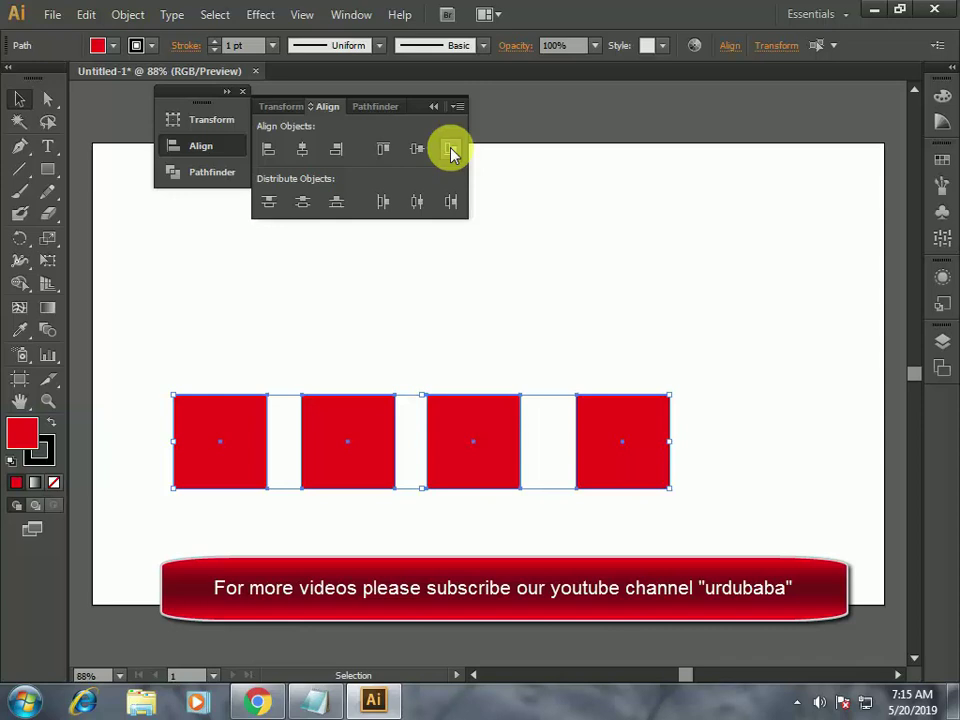
key(ctrl+z)
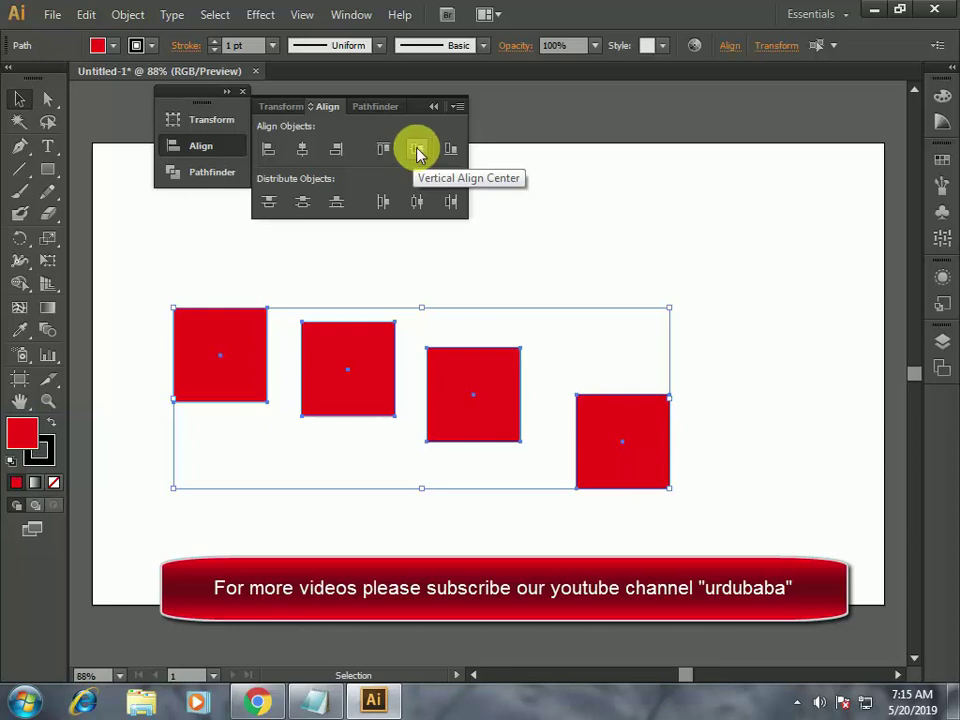
click(417, 151)
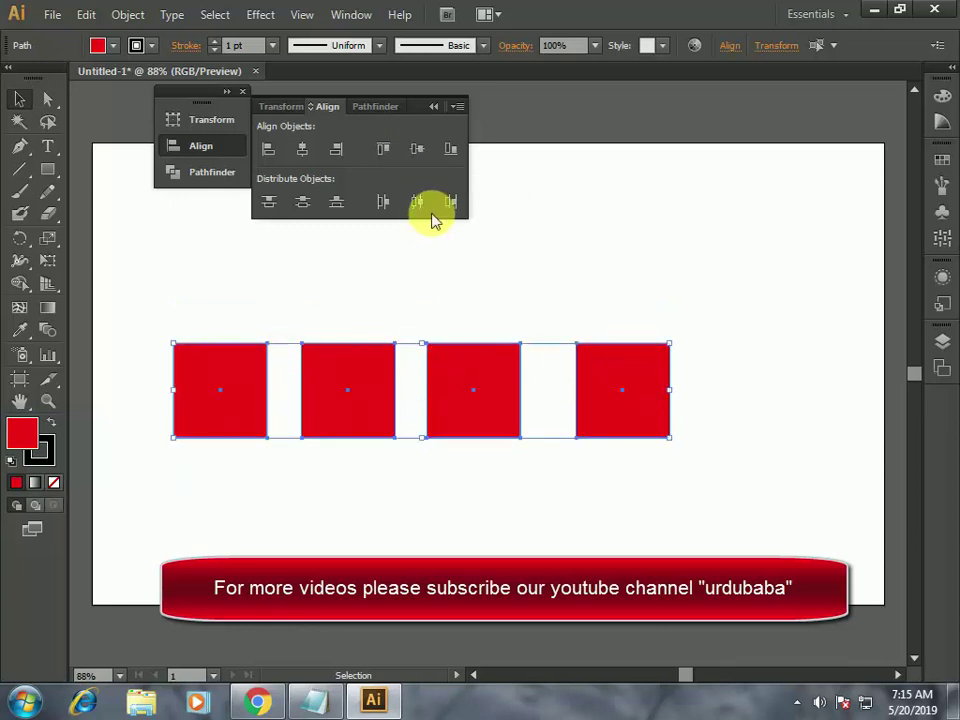
key(ctrl+z)
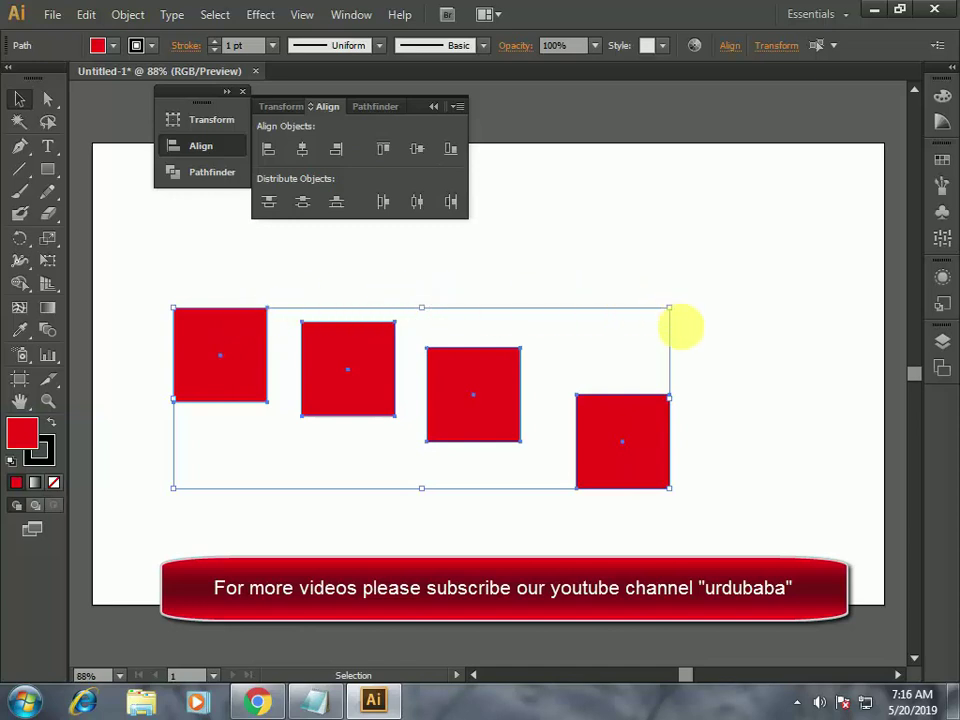
click(385, 150)
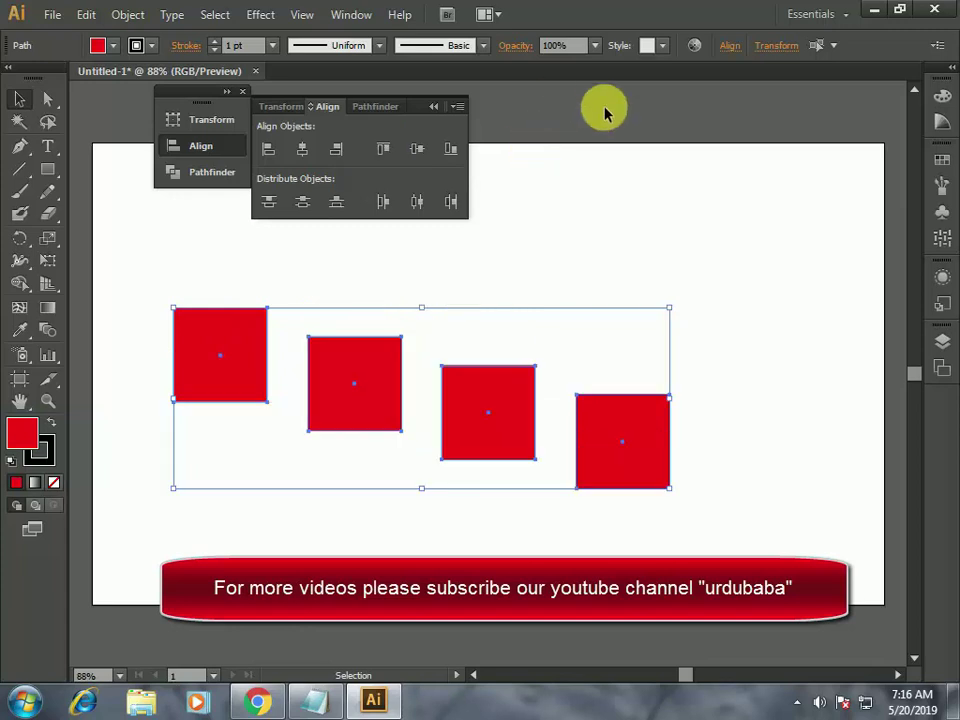
click(730, 47)
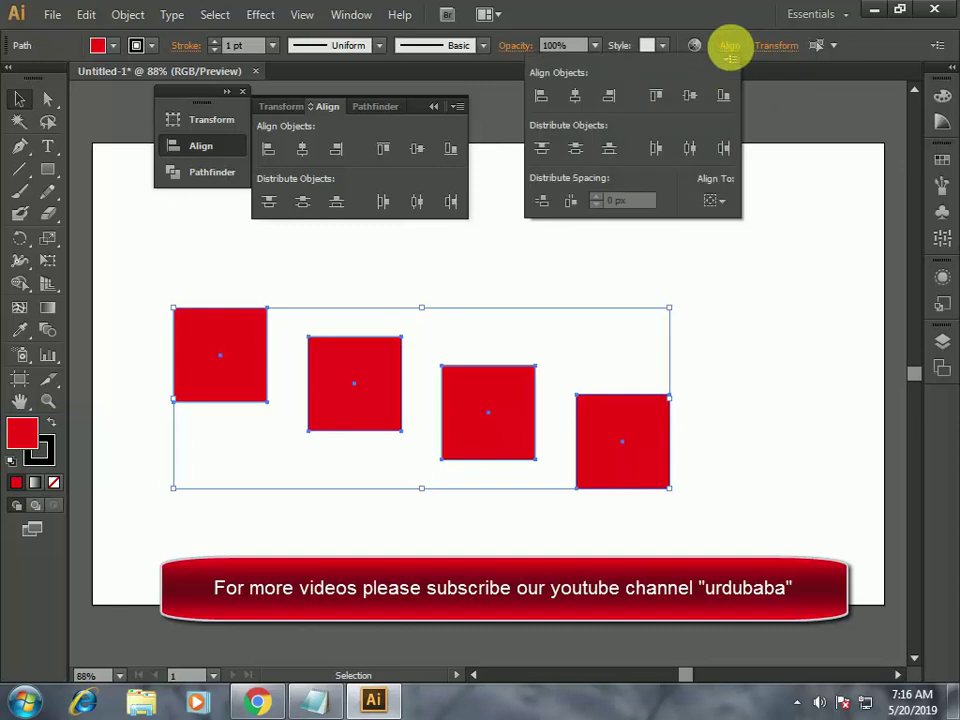
- Change the Align To setting to Align to Artboard
click(722, 200)
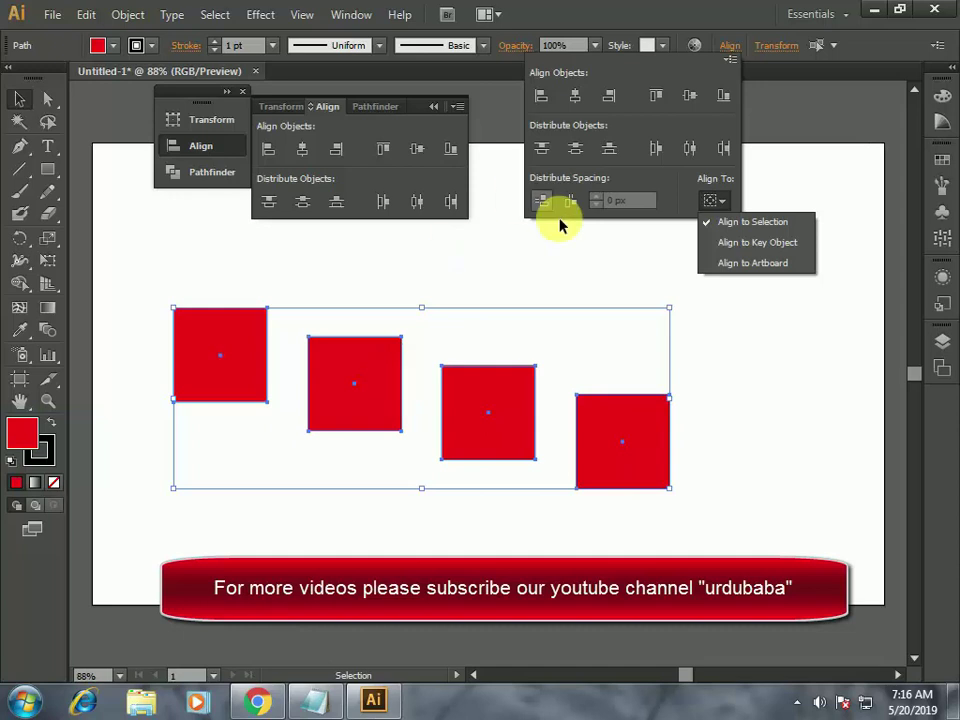
click(742, 264)
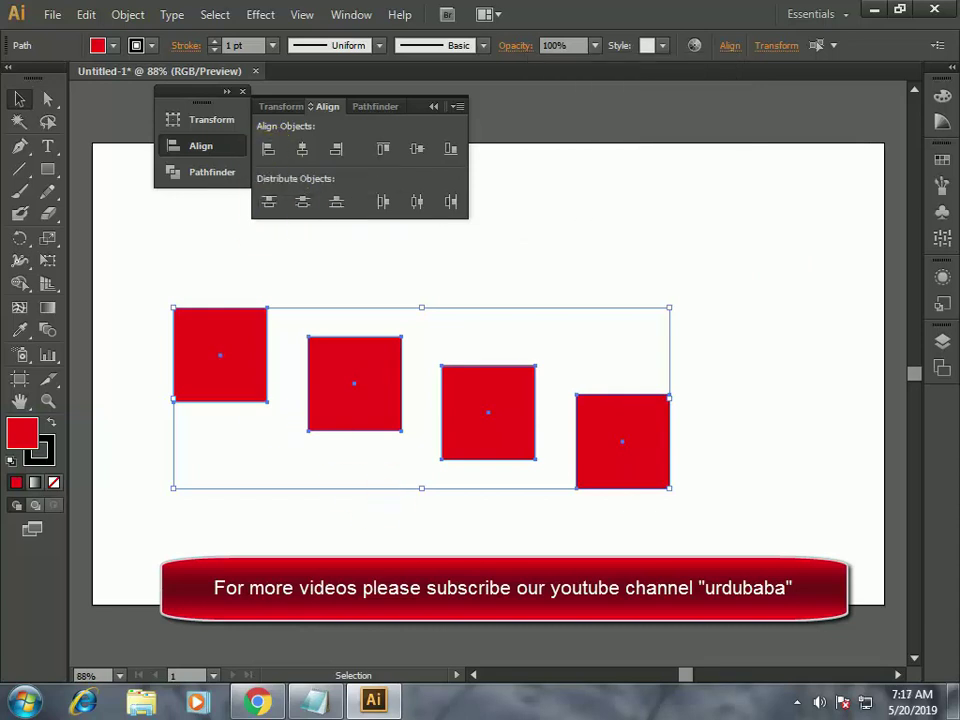
click(268, 150)
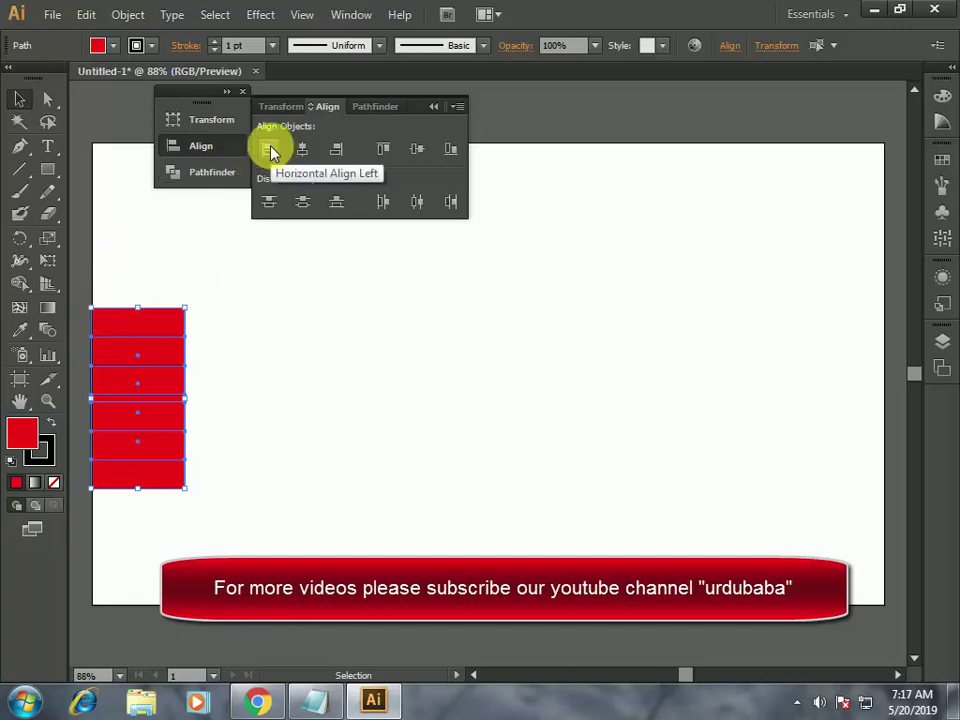
key(ctrl+z)
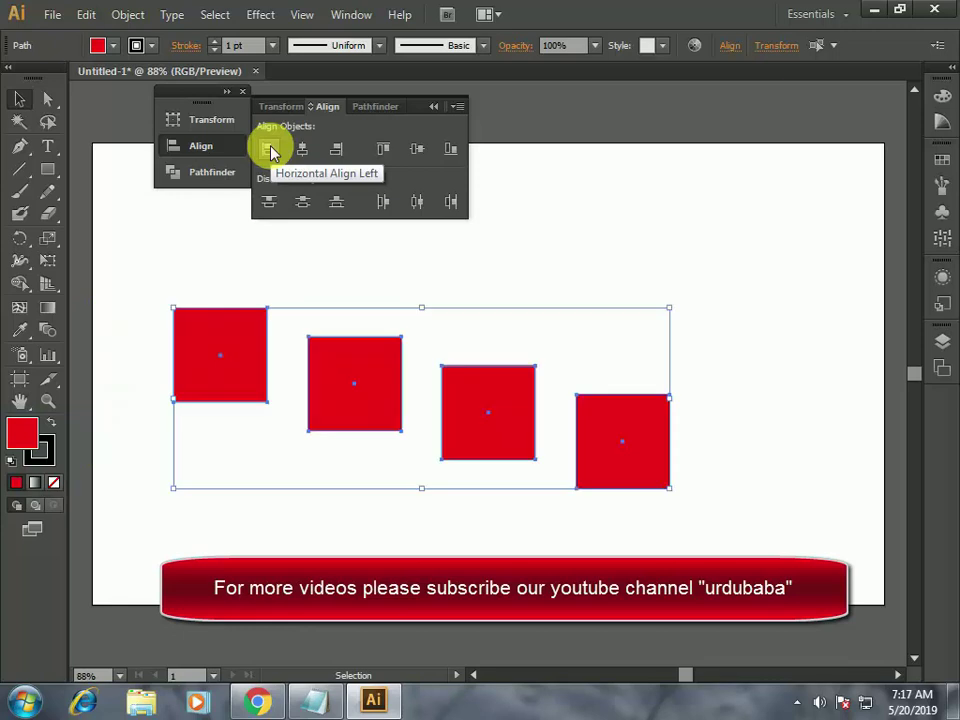
click(341, 152)
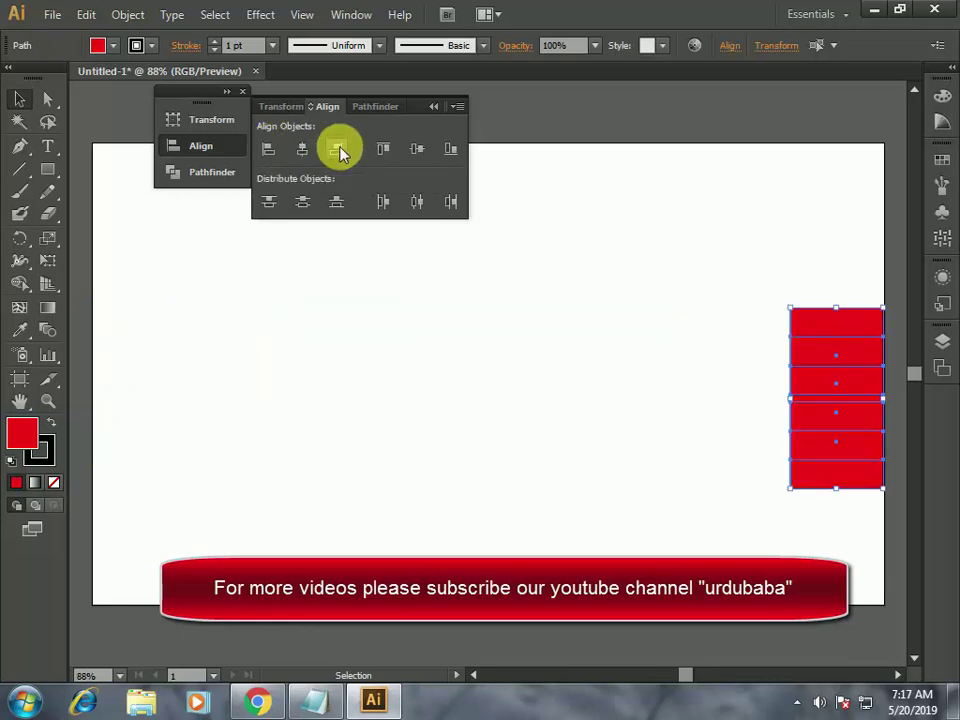
key(ctrl+z)
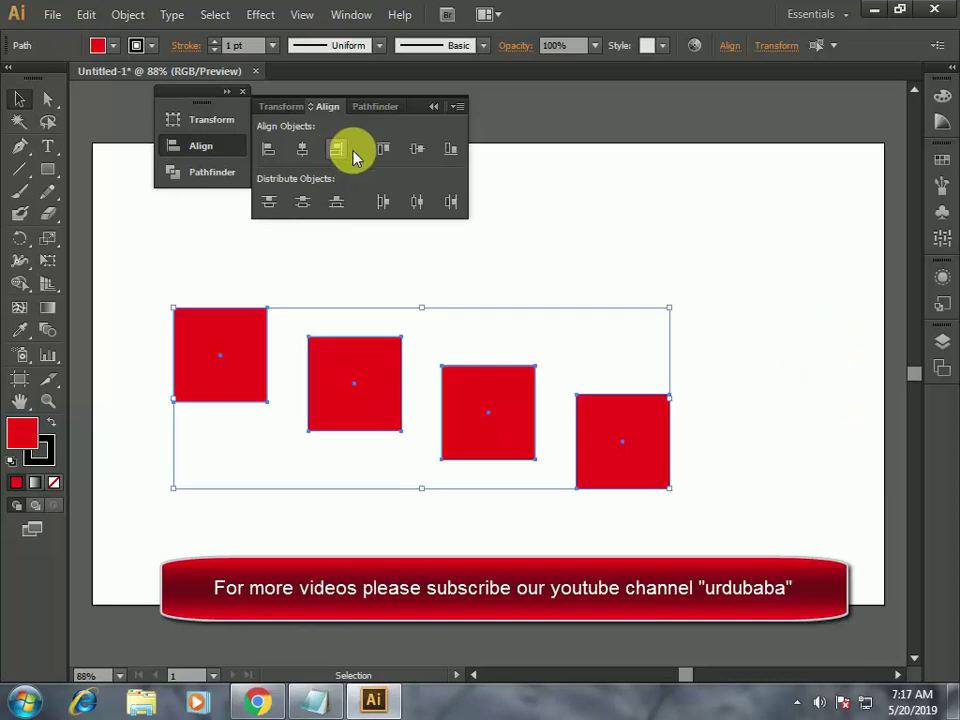
click(731, 46)
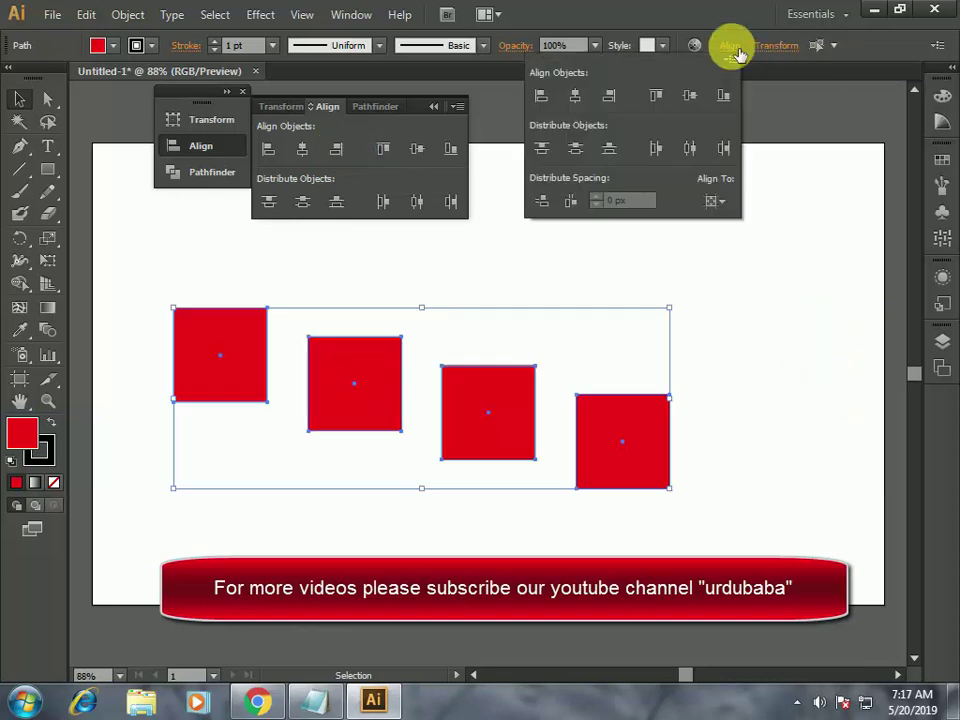
click(722, 201)
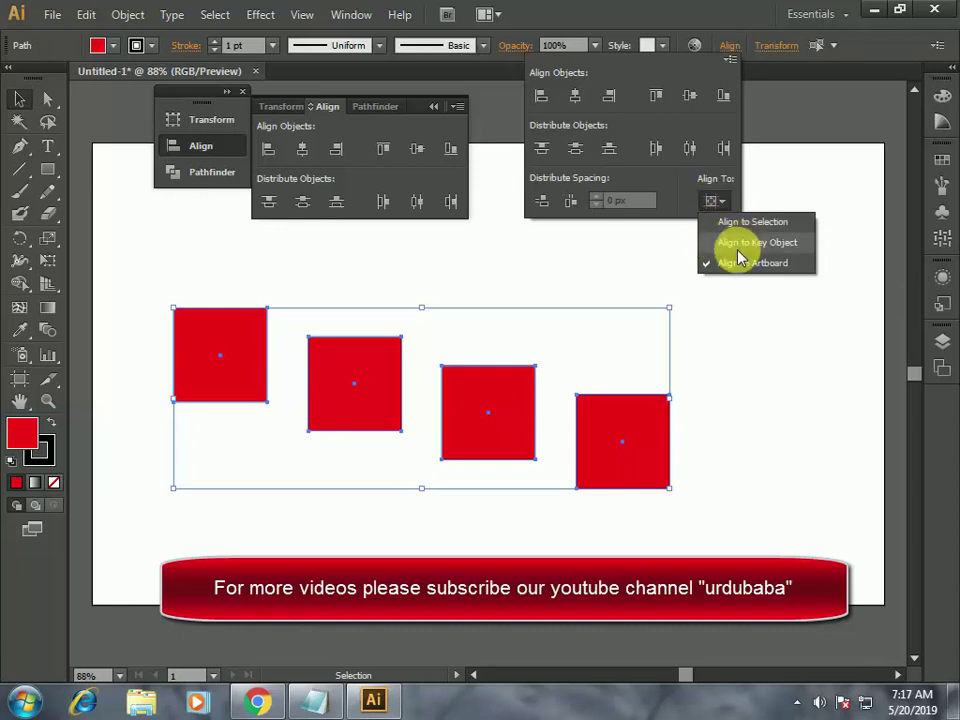
click(728, 340)
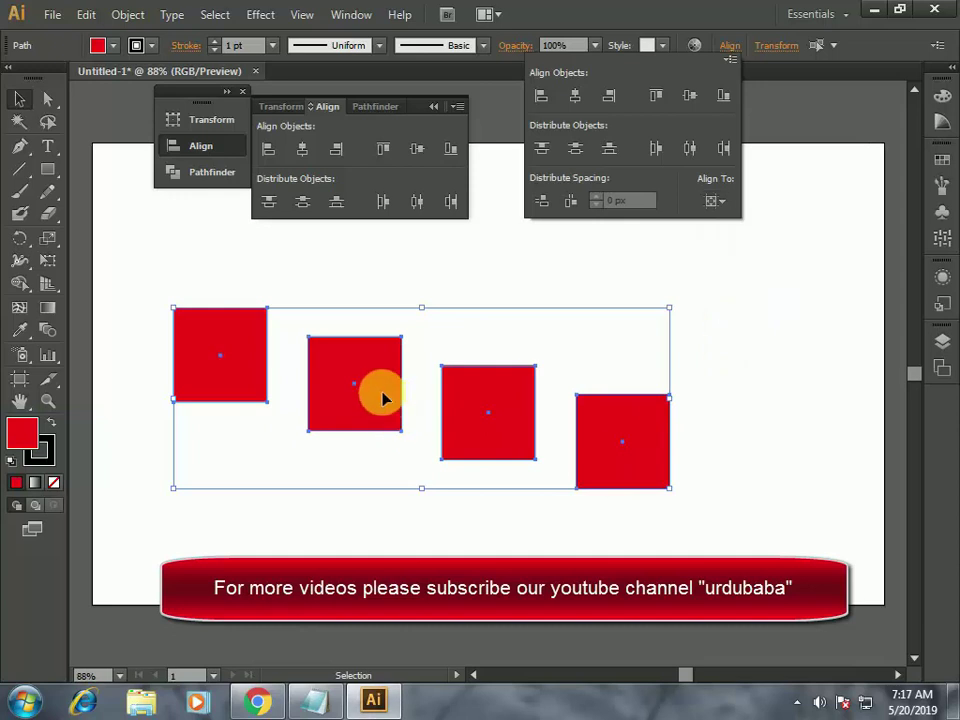
click(380, 396)
click(378, 394)
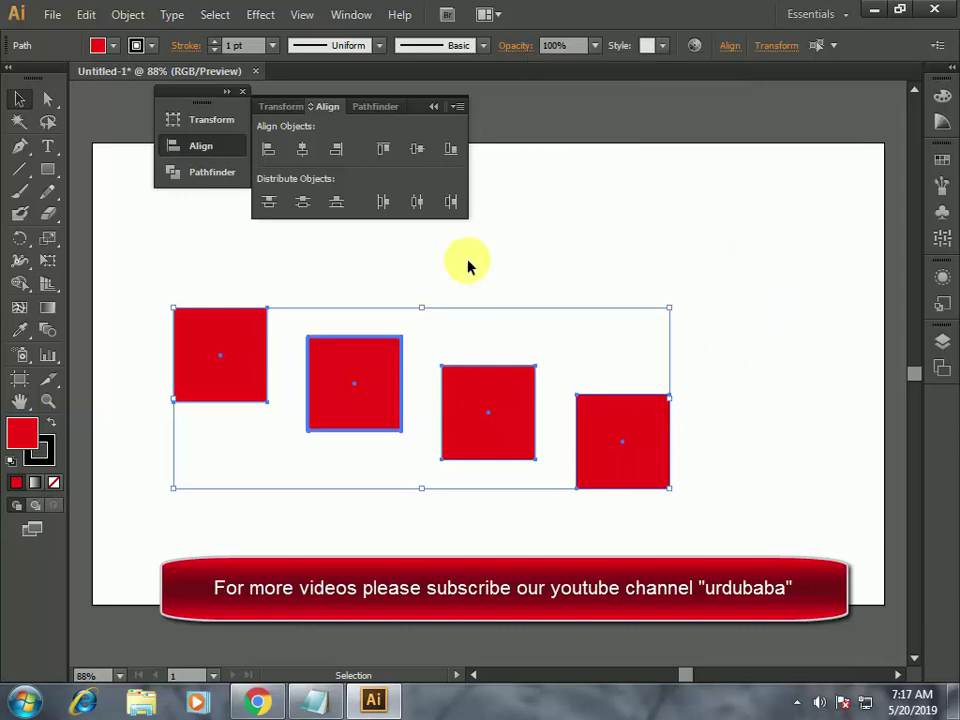
double_click(20, 438)
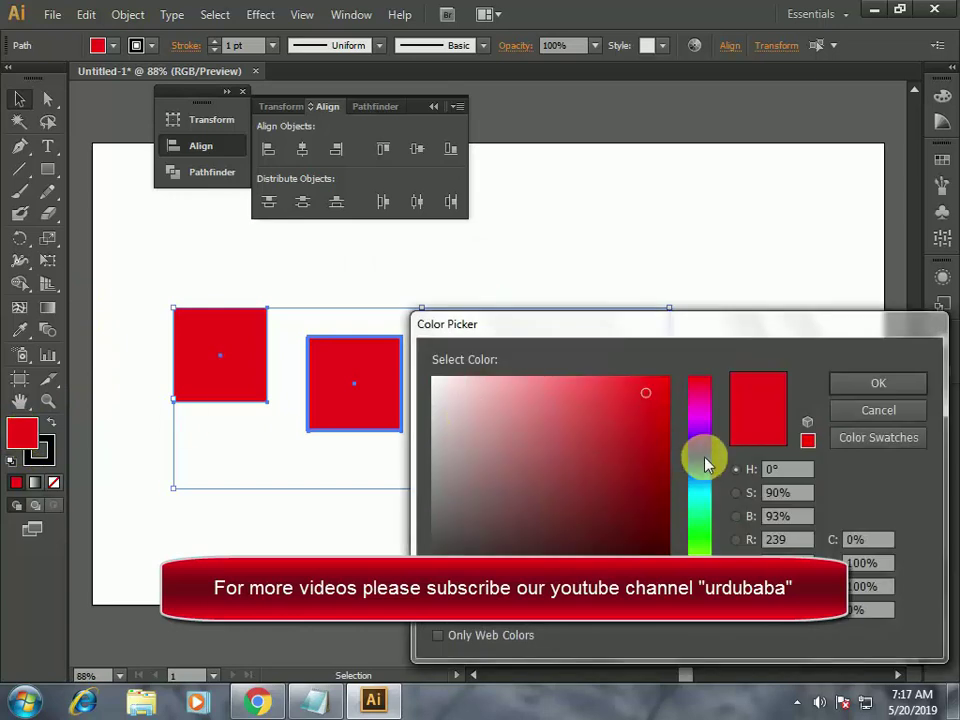
click(705, 455)
click(893, 385)
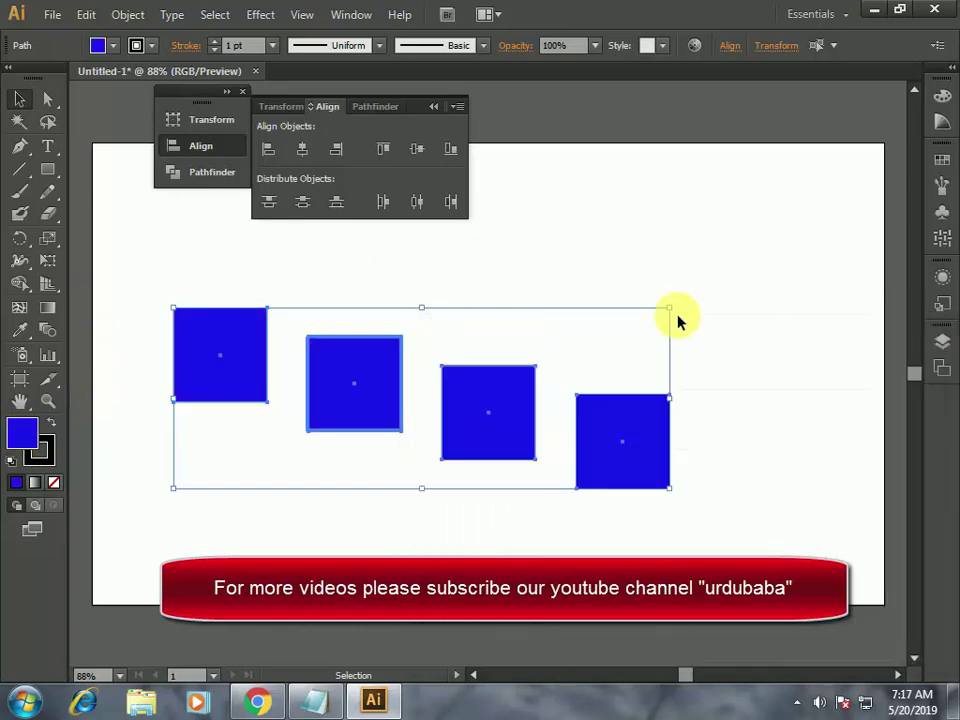
key(ctrl+z)
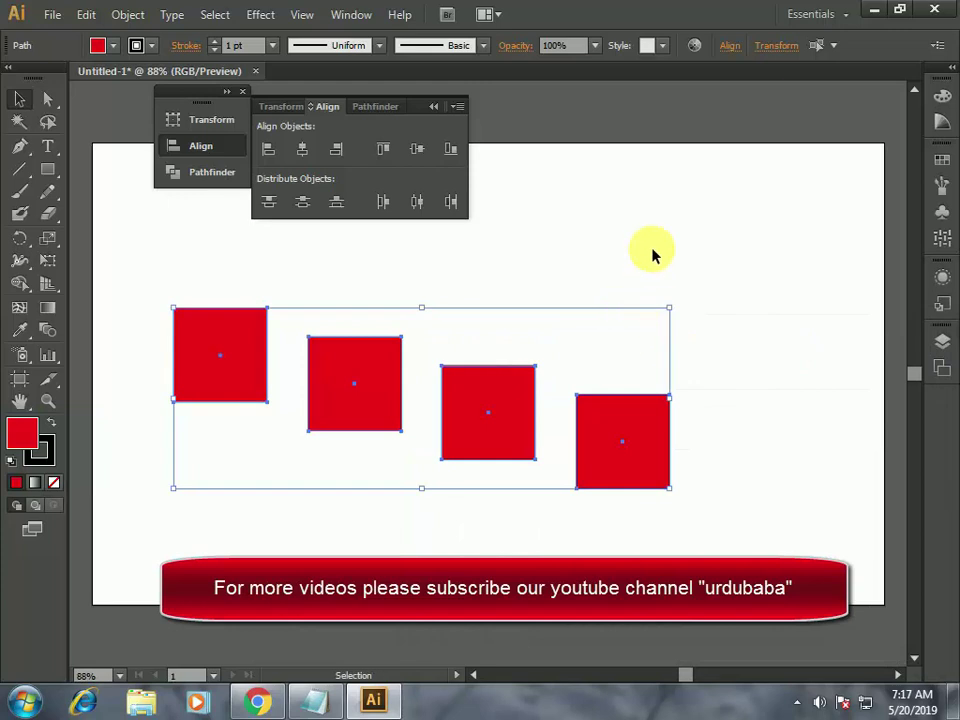
click(651, 255)
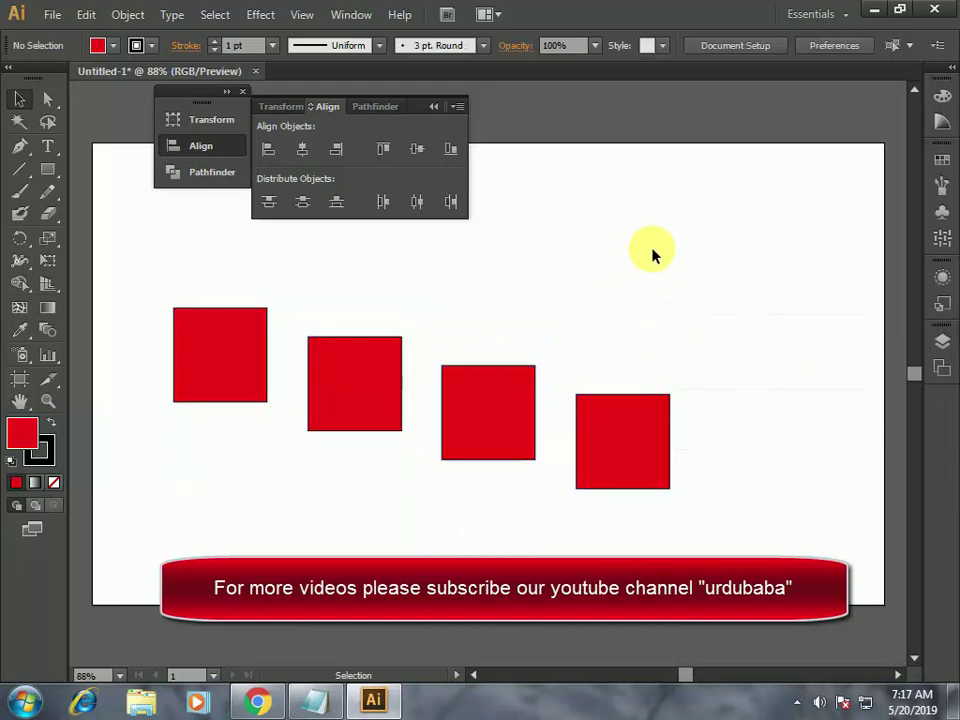
- Fill only the second square blue with Direct Selection, then reselect all four squares
click(47, 103)
click(397, 368)
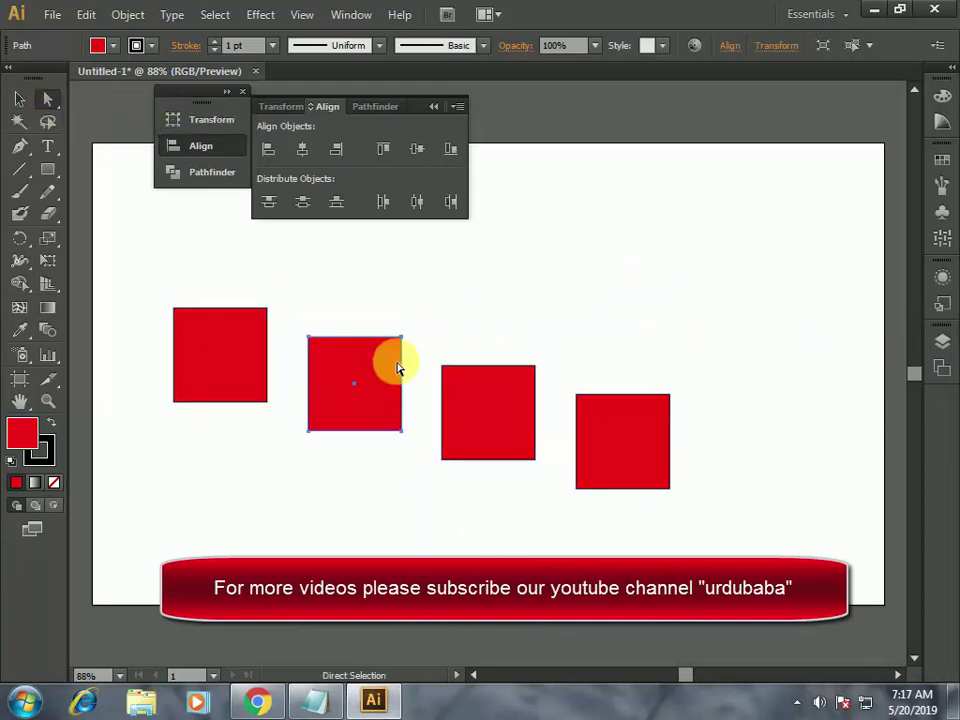
double_click(26, 432)
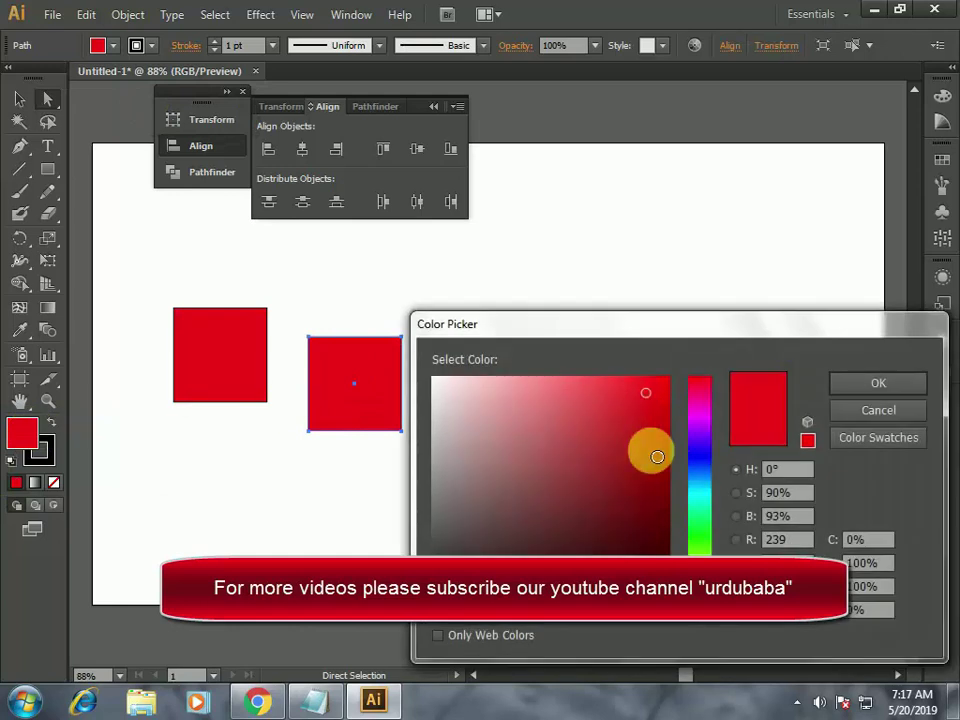
click(700, 460)
click(664, 396)
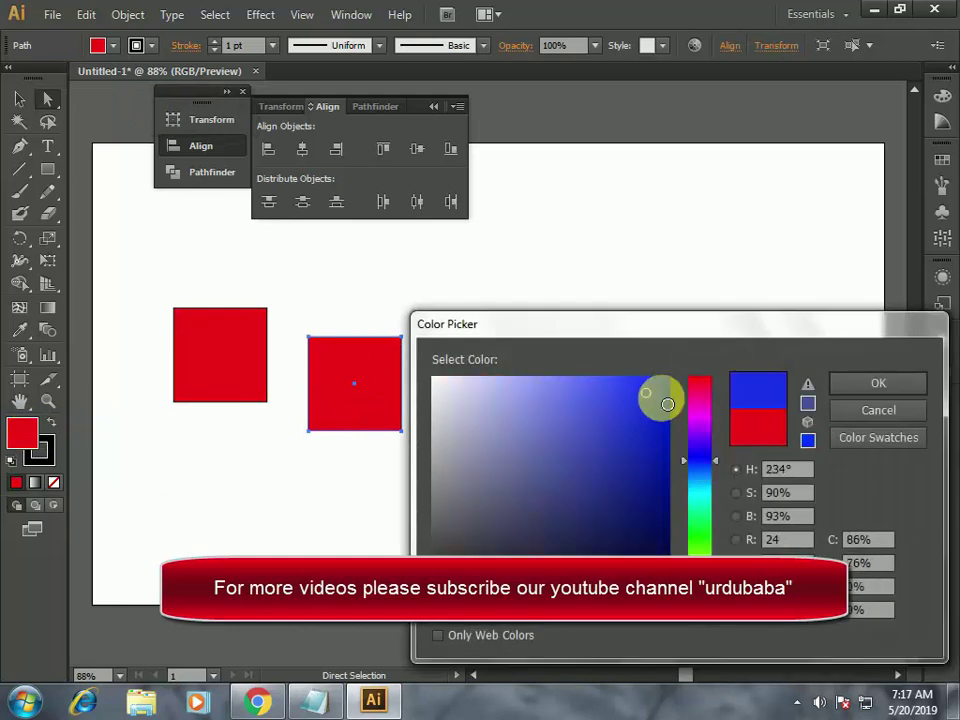
click(871, 386)
click(561, 279)
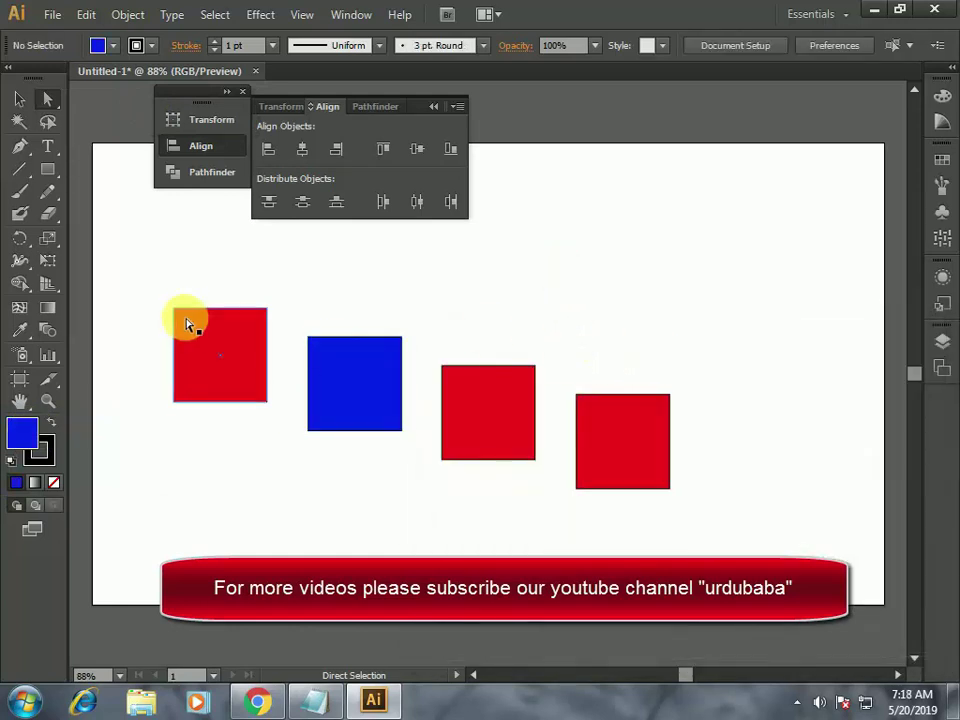
mouse_move(155, 269)
mouse_down()
mouse_move(704, 541)
mouse_move(692, 514)
mouse_up()
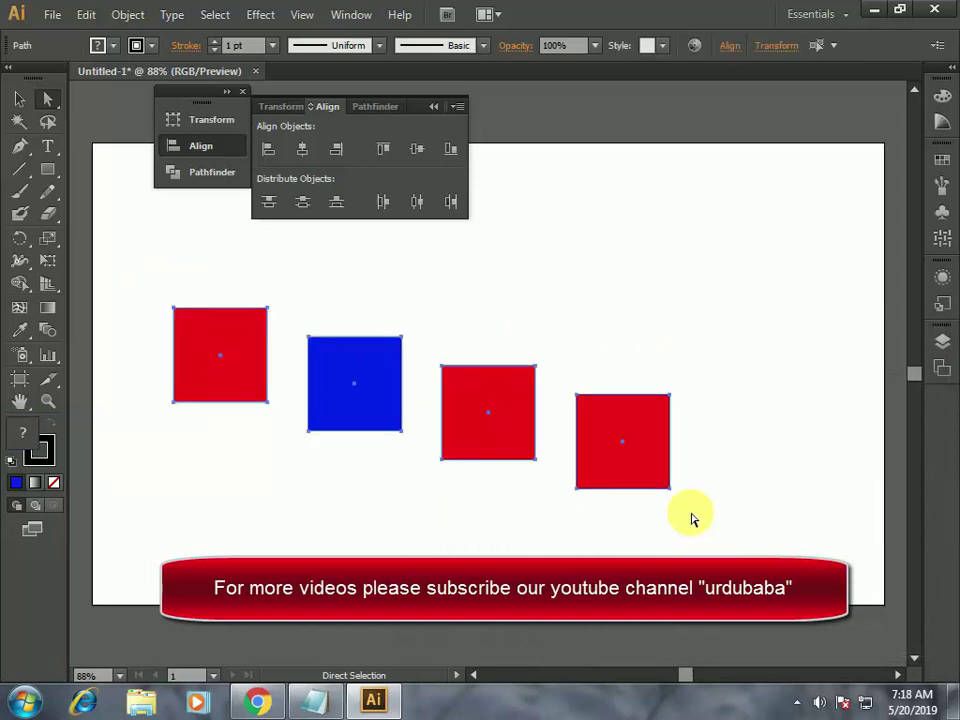
- Set Align To to Key Object with the rightmost square as key, then select the blue square alone
click(736, 50)
click(726, 205)
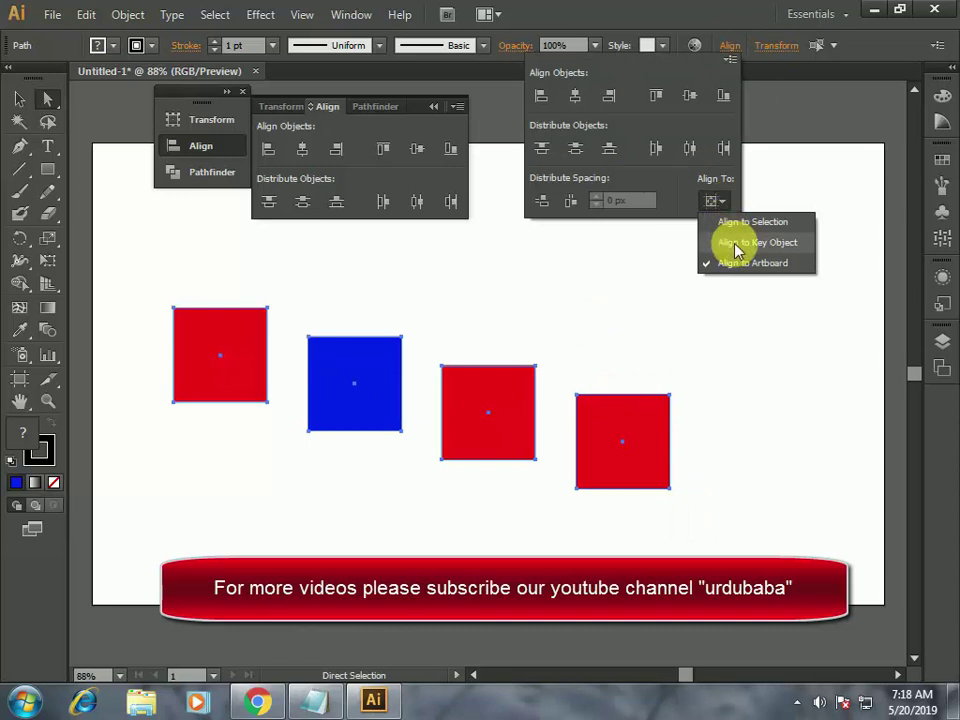
click(736, 243)
click(458, 269)
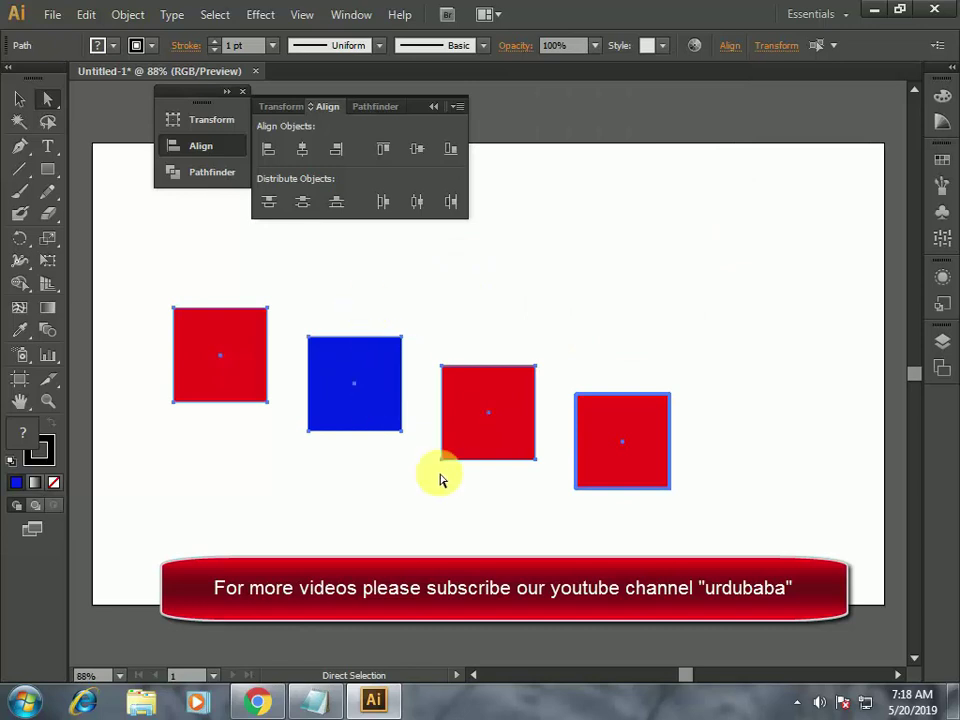
click(341, 380)
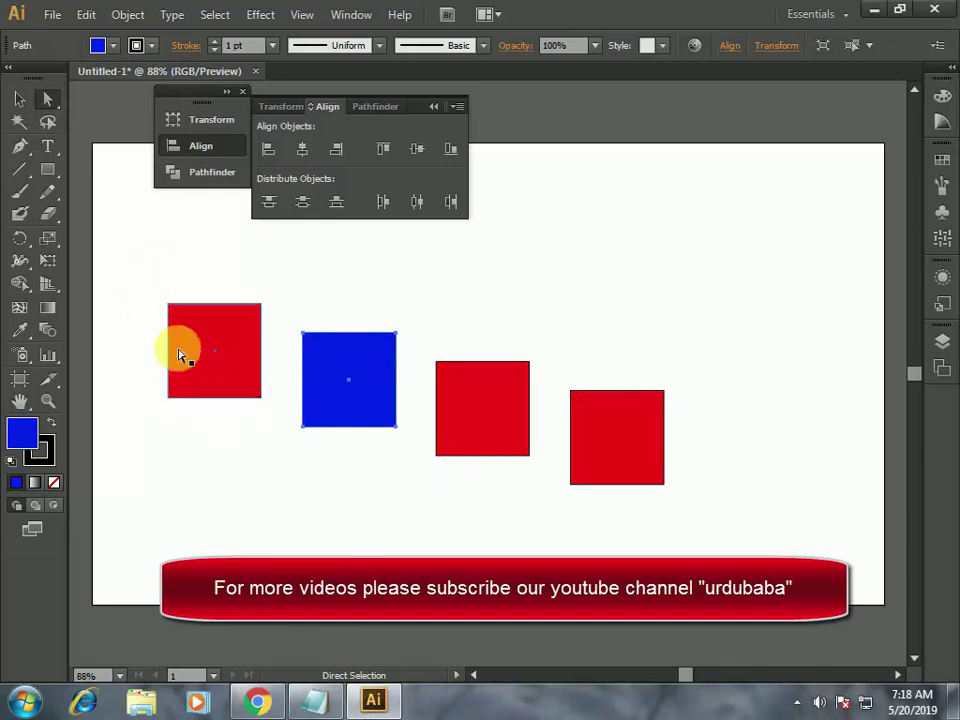
drag(153, 283, 720, 523)
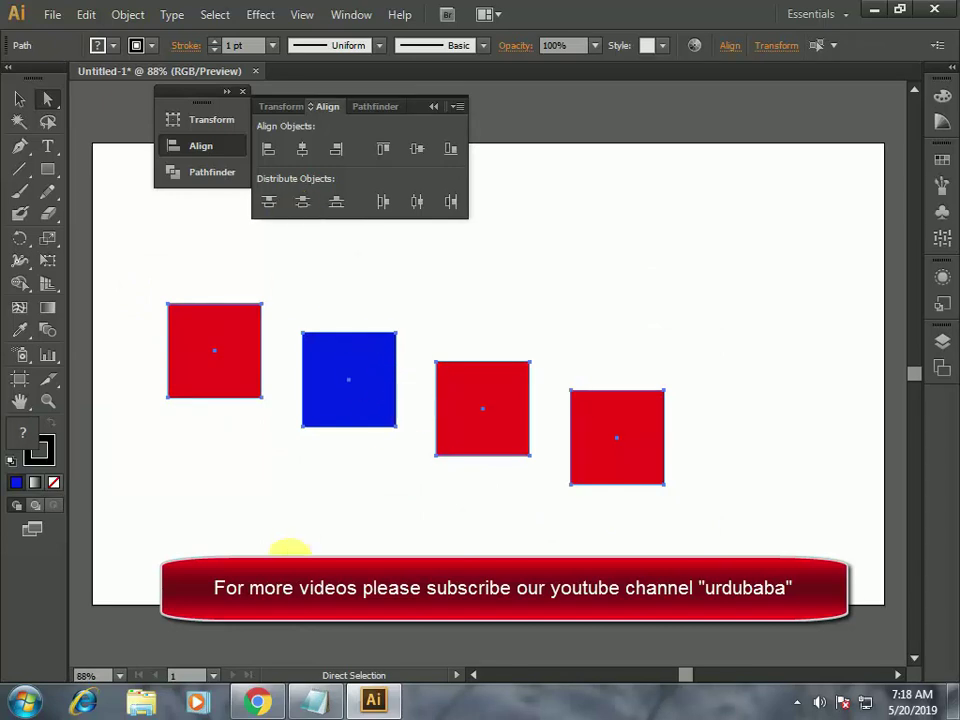
drag(307, 385, 315, 396)
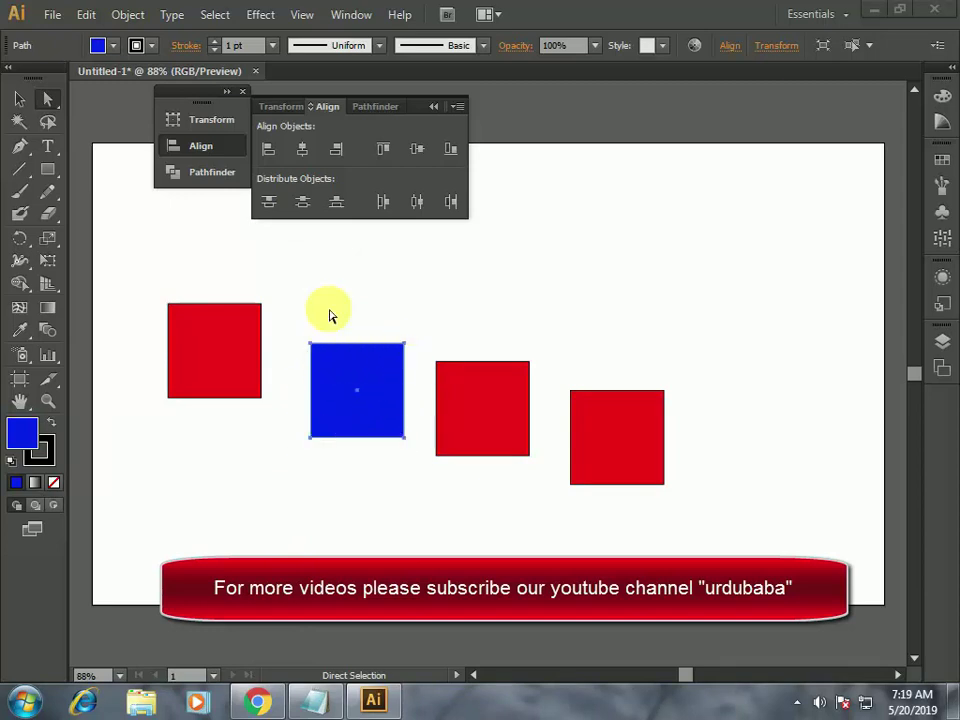
- Align the blue square horizontally center, right, left, then vertically top, center, bottom
click(302, 150)
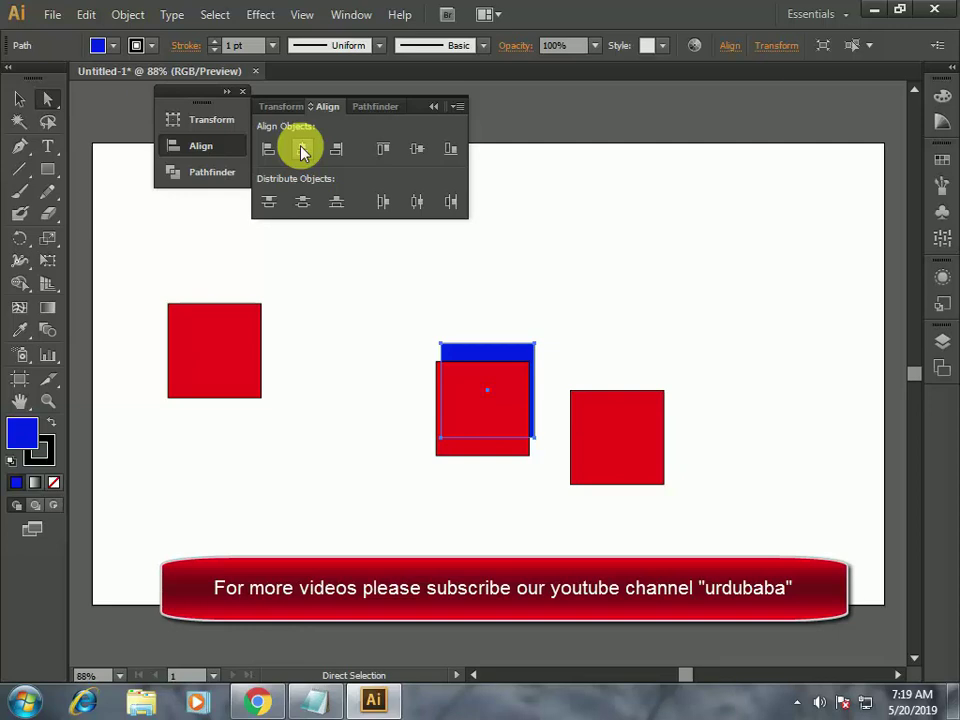
click(340, 153)
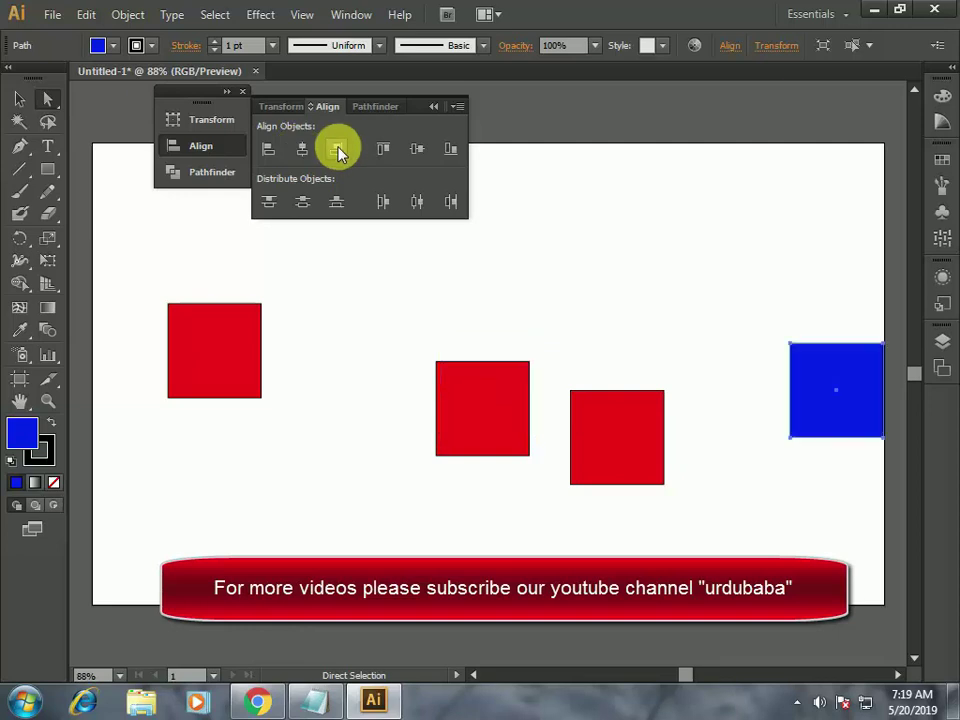
click(267, 152)
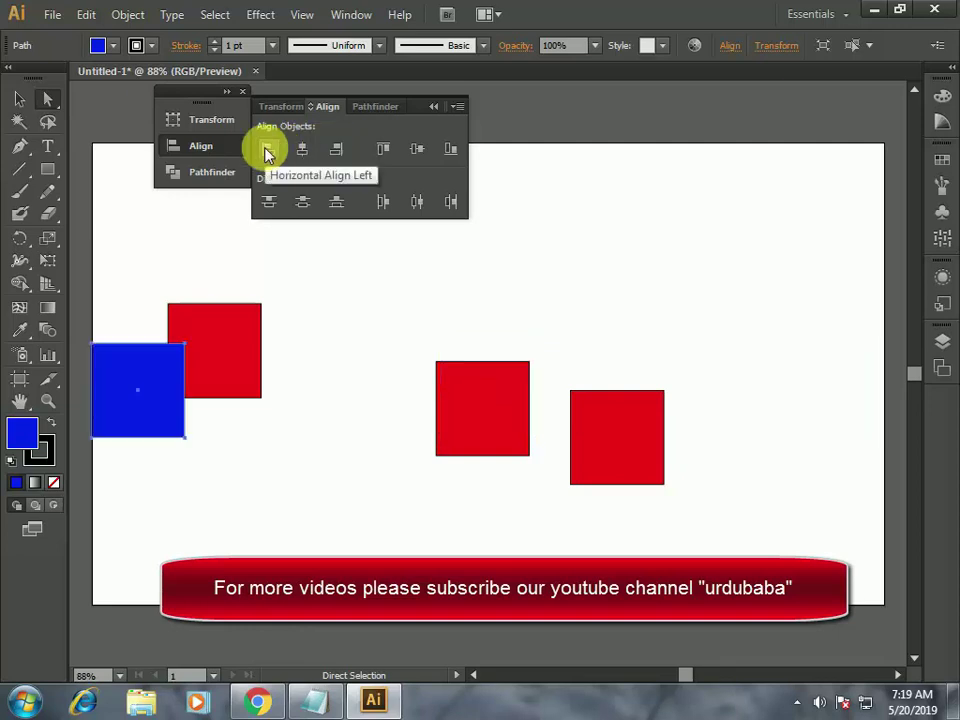
click(381, 151)
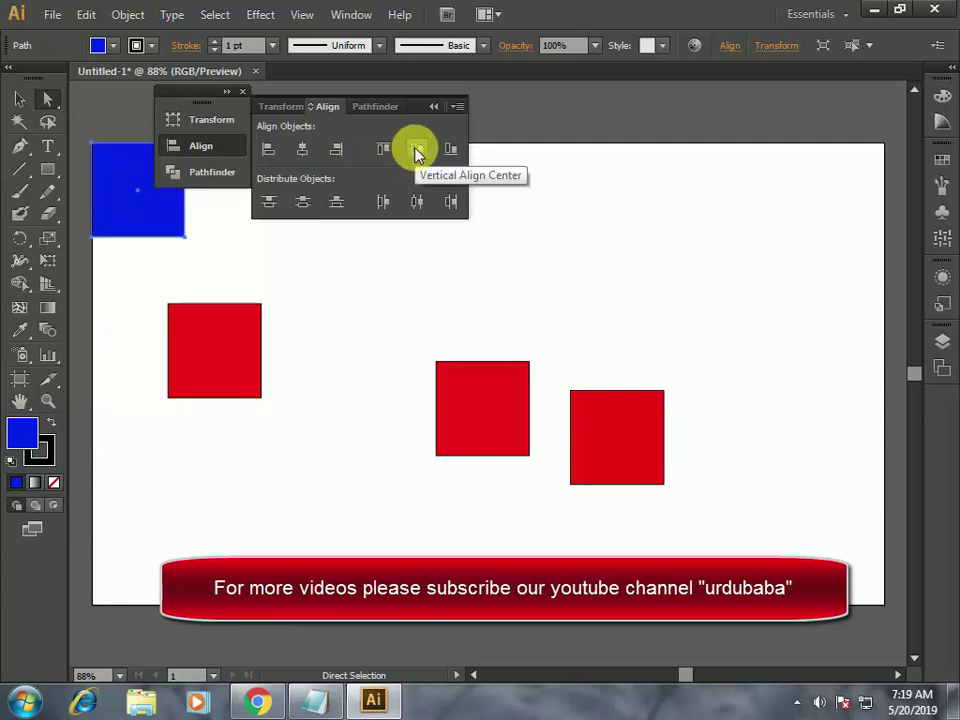
click(417, 150)
click(452, 150)
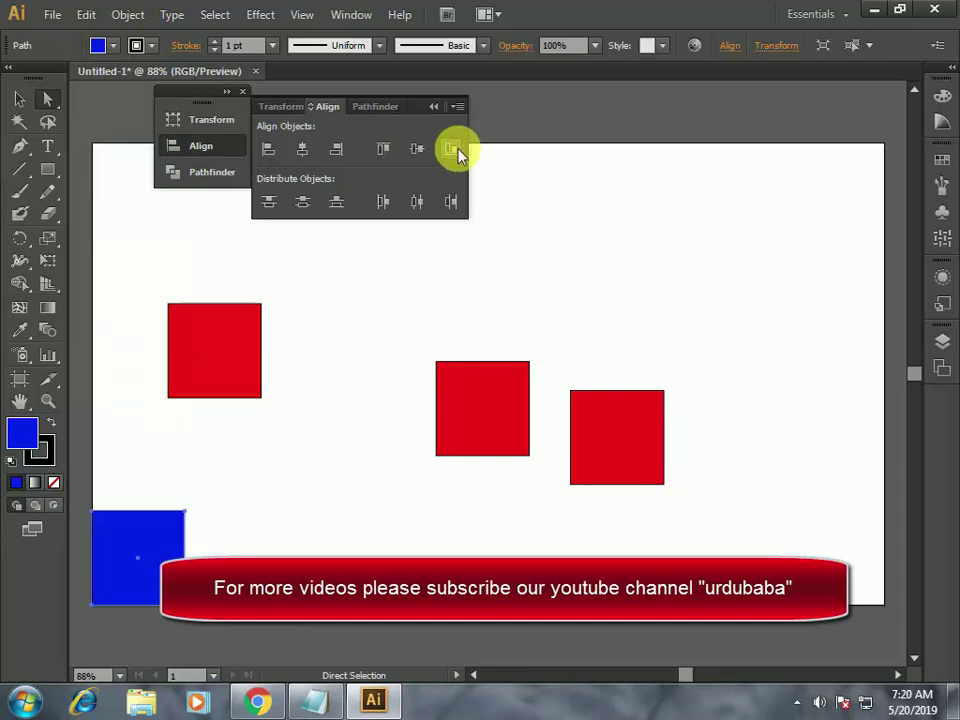